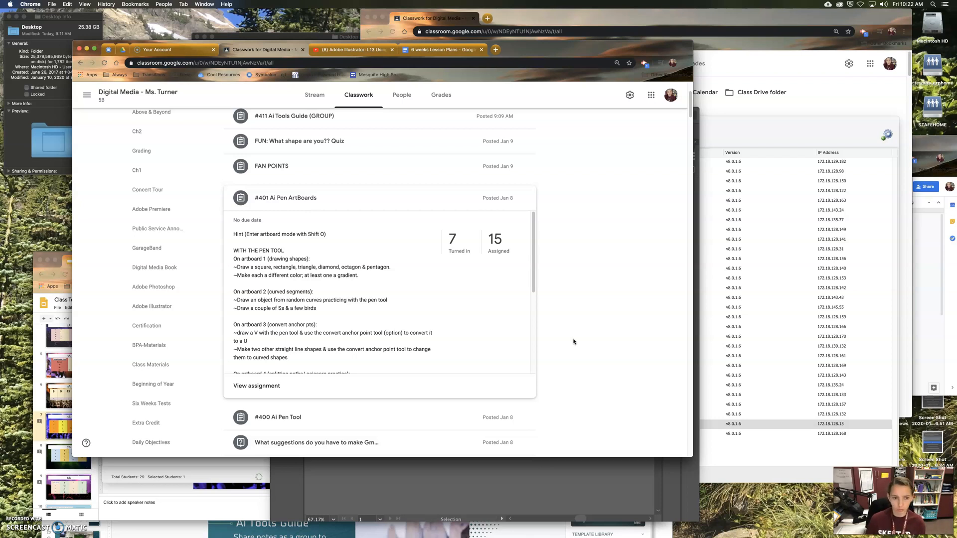
Step: Review the #400 Ai Pen Tool assignment and the instructions and attachments of #401 Ai Pen ArtBoards
left_click(293, 419)
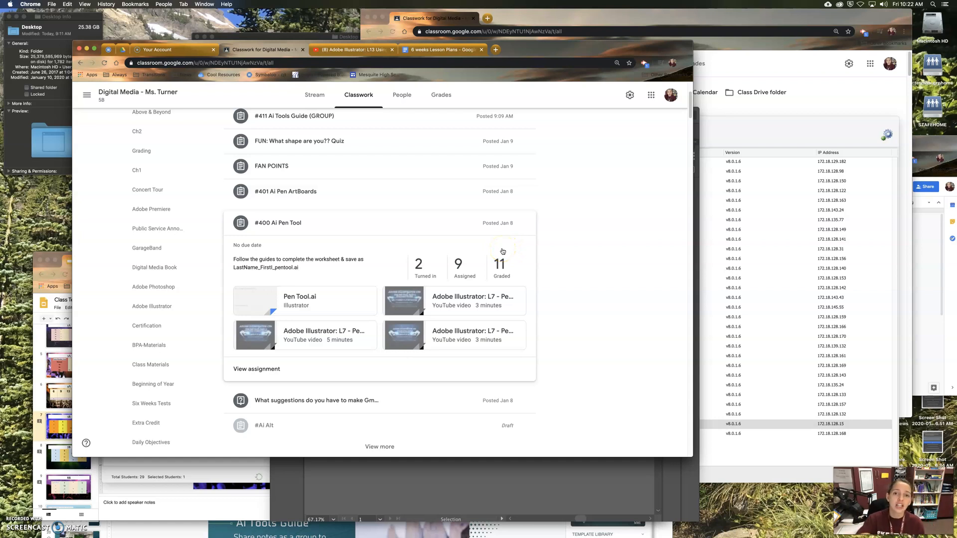
left_click(288, 195)
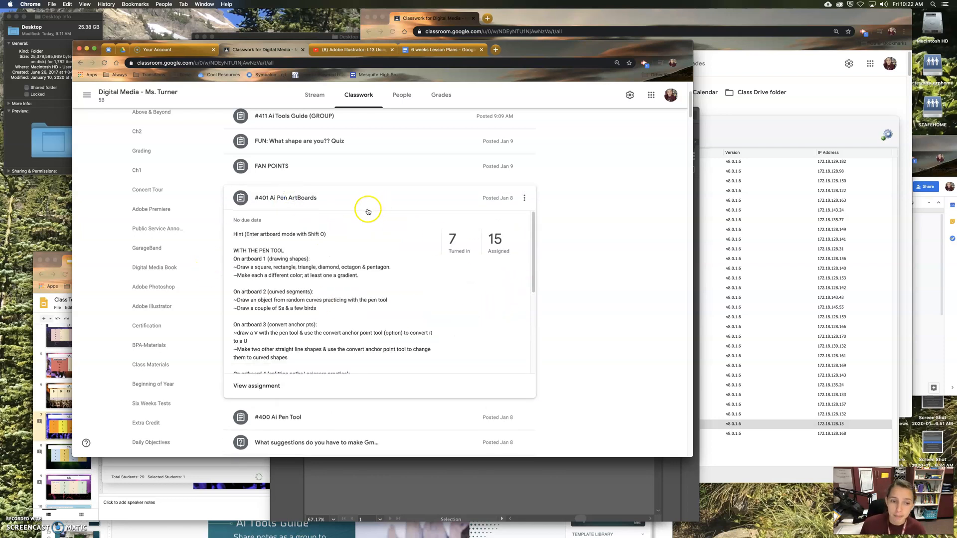
scroll(359, 324, "down", 5)
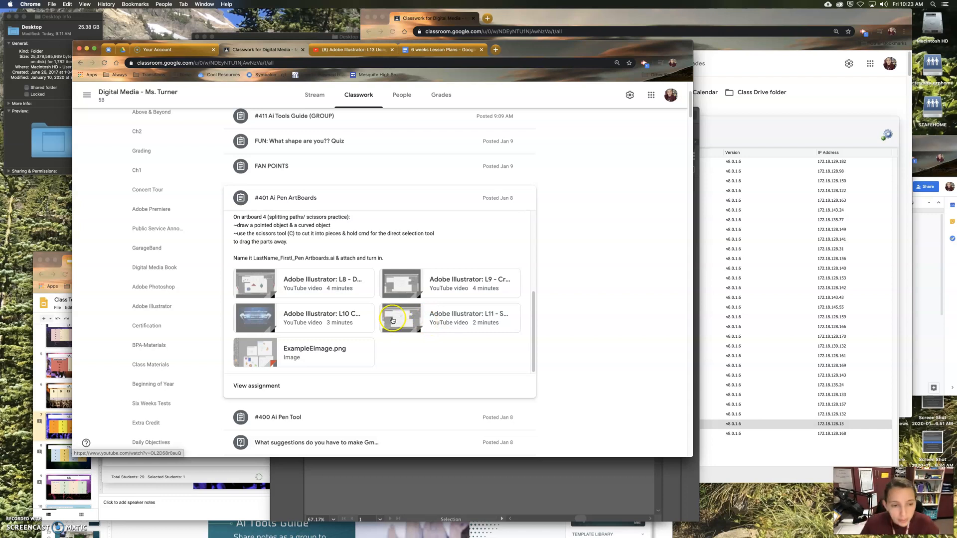
scroll(394, 336, "up", 1)
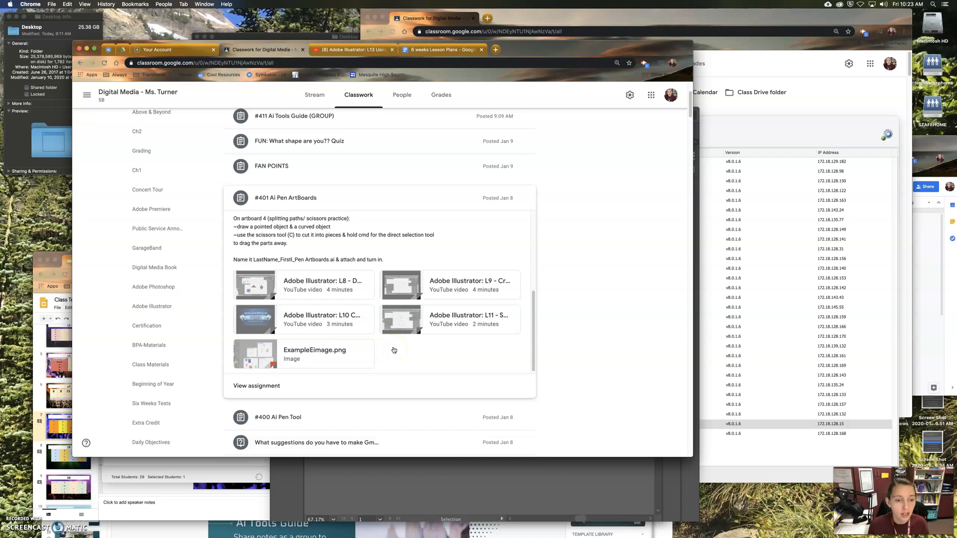
left_click(381, 454)
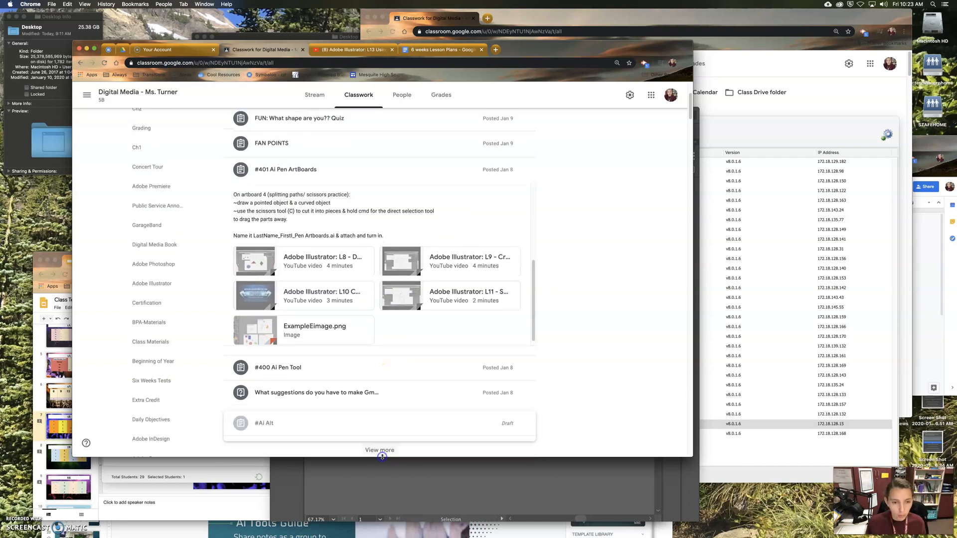
left_click(380, 470)
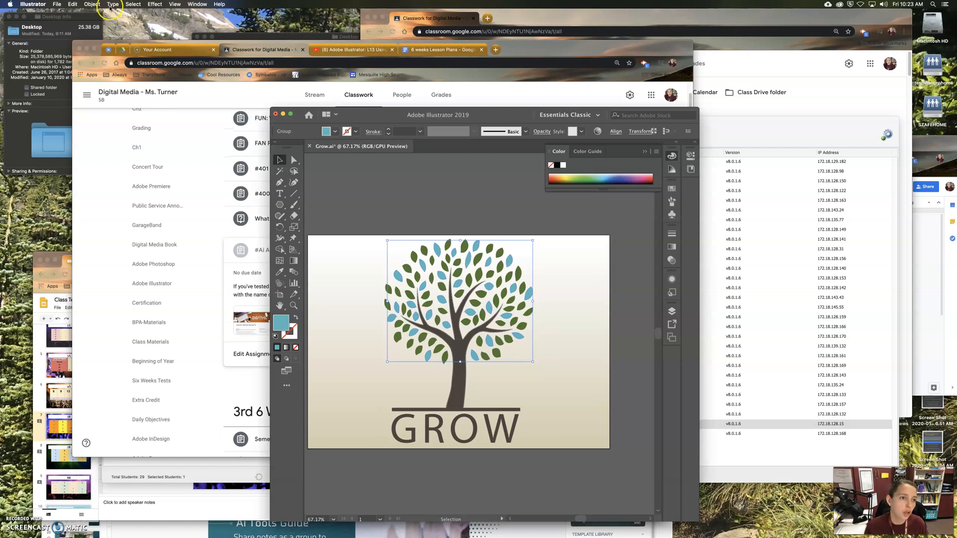
left_click(56, 4)
left_click(198, 172)
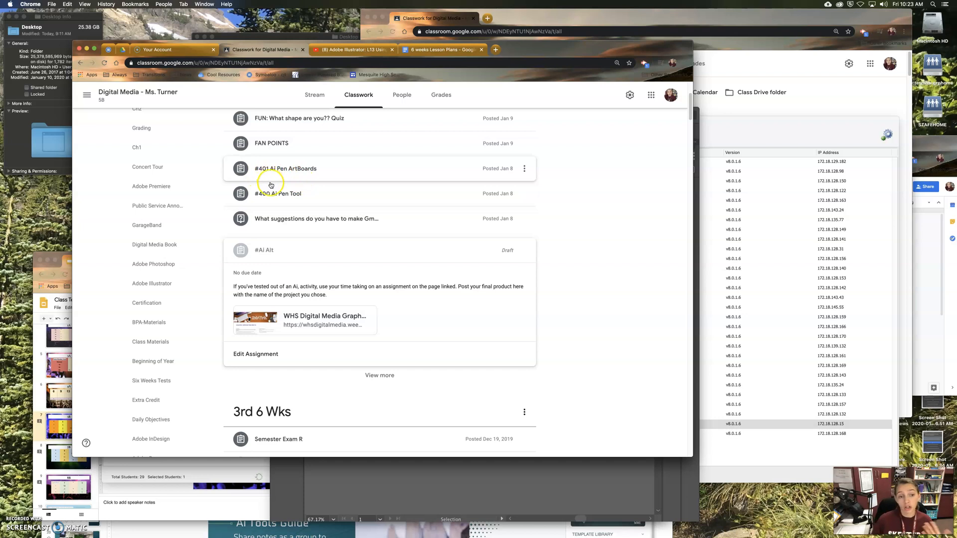
left_click(288, 172)
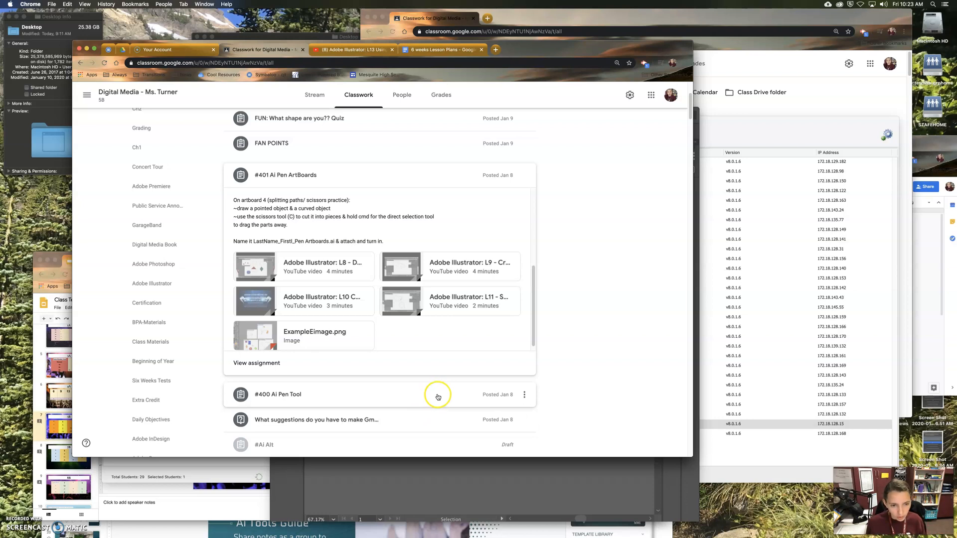
Step: Switch to Adobe Illustrator and set up a new document with 4 artboards
left_click(418, 472)
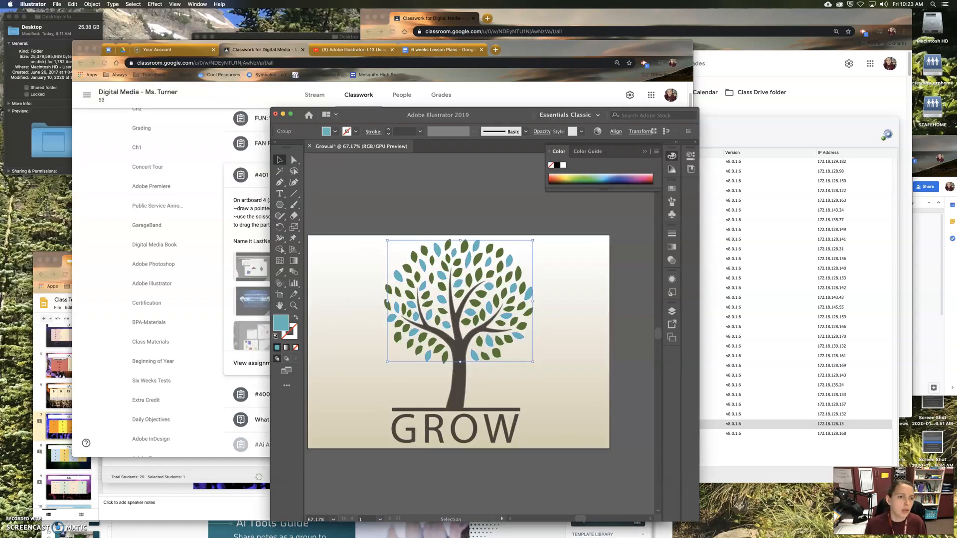
left_click(57, 4)
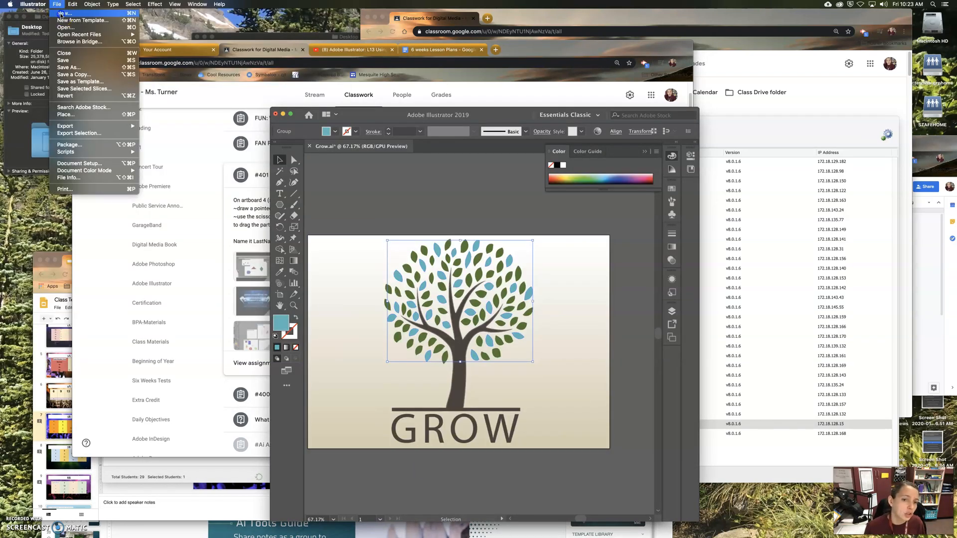
left_click(61, 13)
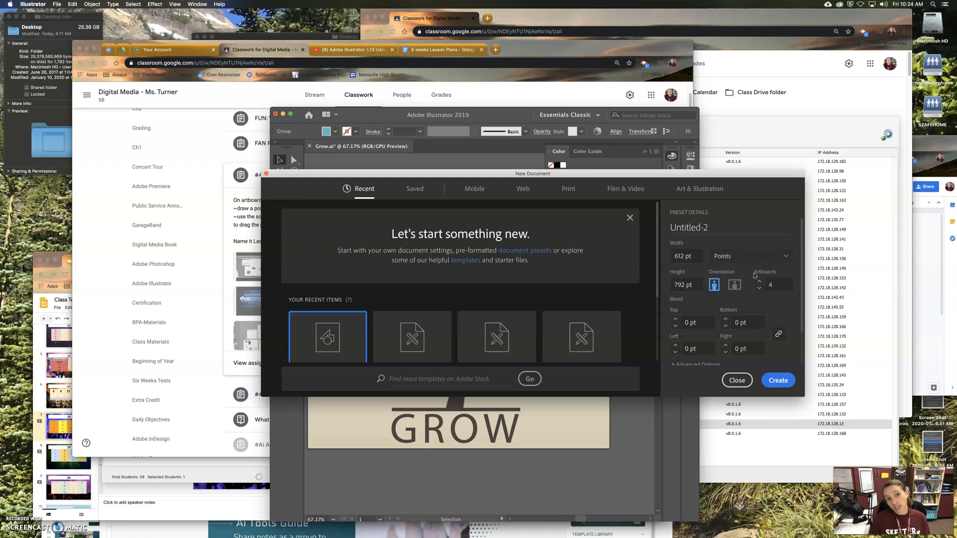
left_click(758, 261)
left_click(756, 258)
left_click(775, 285)
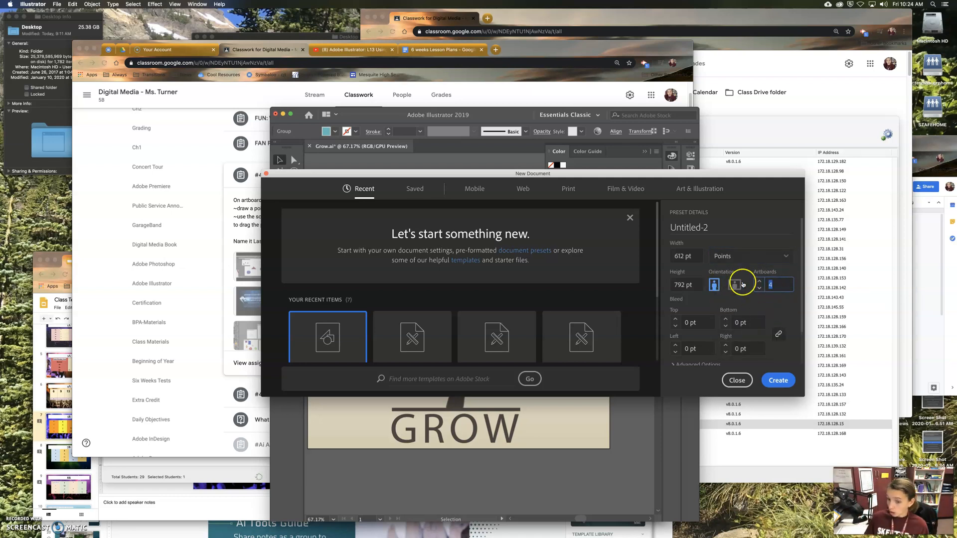
double_click(771, 284)
type("1")
left_click(759, 281)
left_click(759, 281)
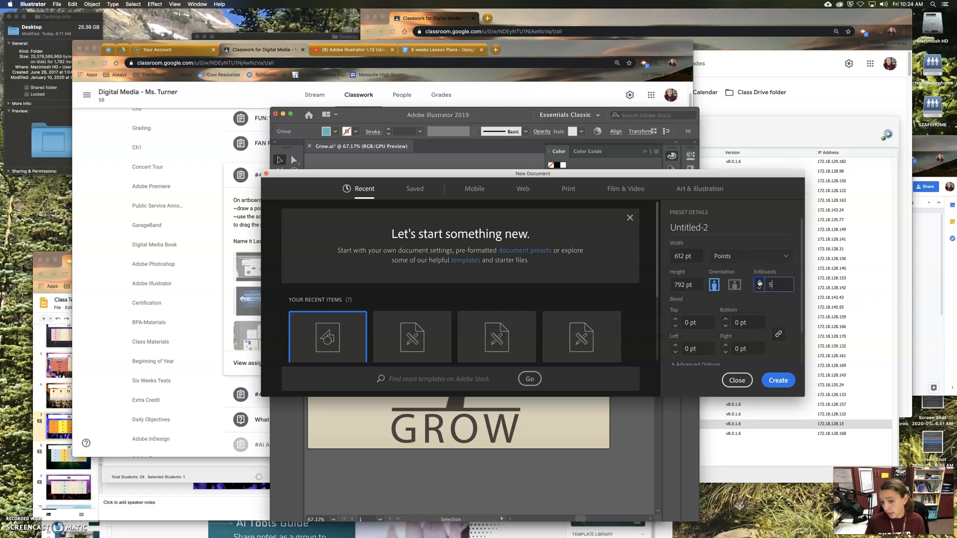
left_click(759, 289)
Step: Name the new document 401 penartboards and create it
left_click_drag(717, 227, 593, 228)
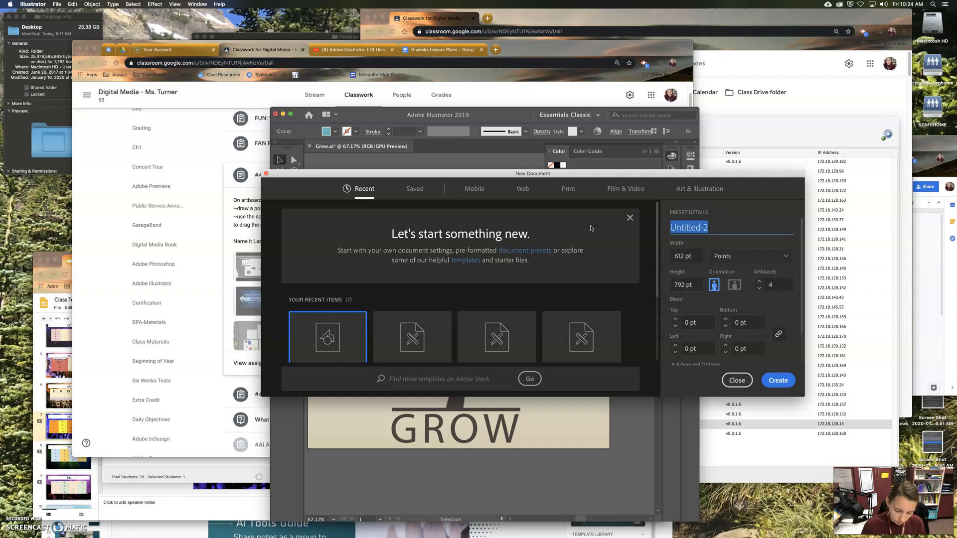
type("401 pen")
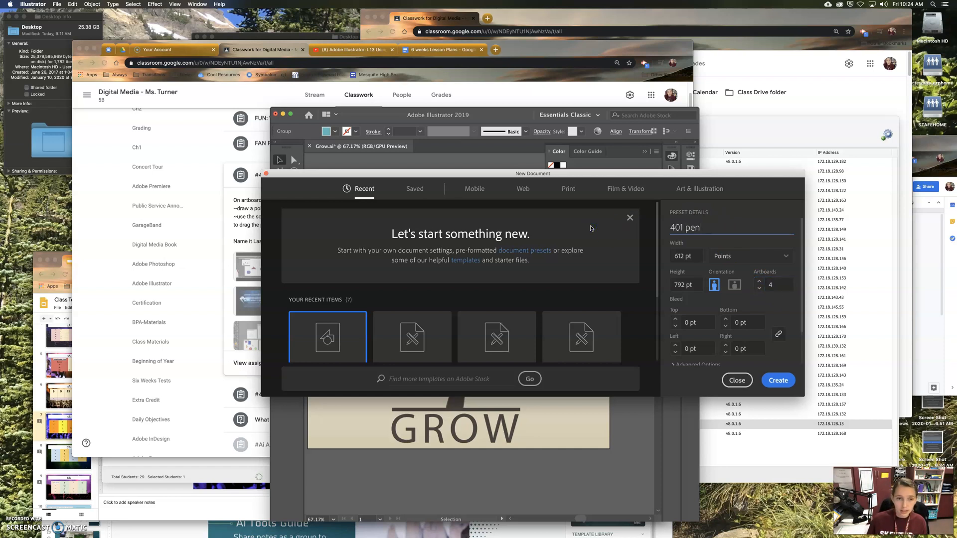
left_click_drag(531, 47, 492, 51)
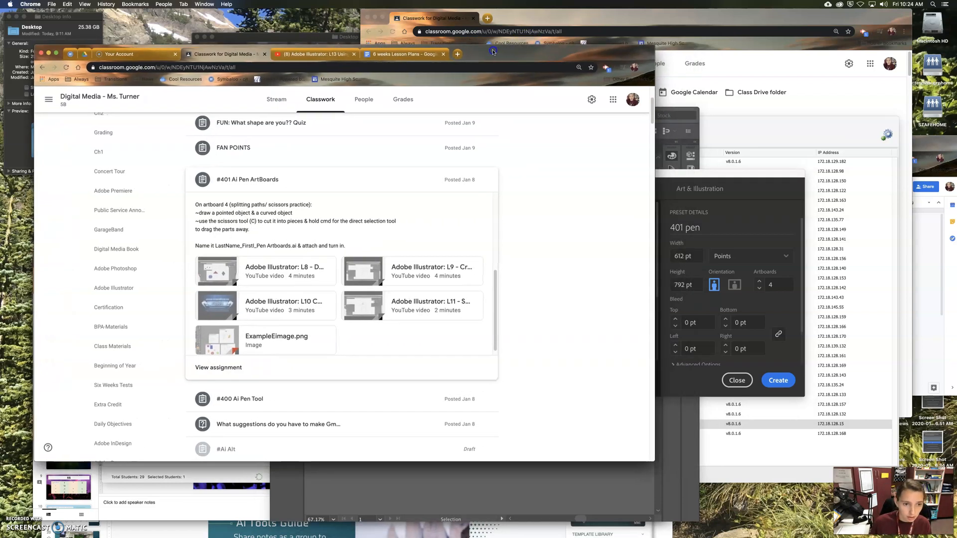
left_click(722, 222)
triple_click(712, 228)
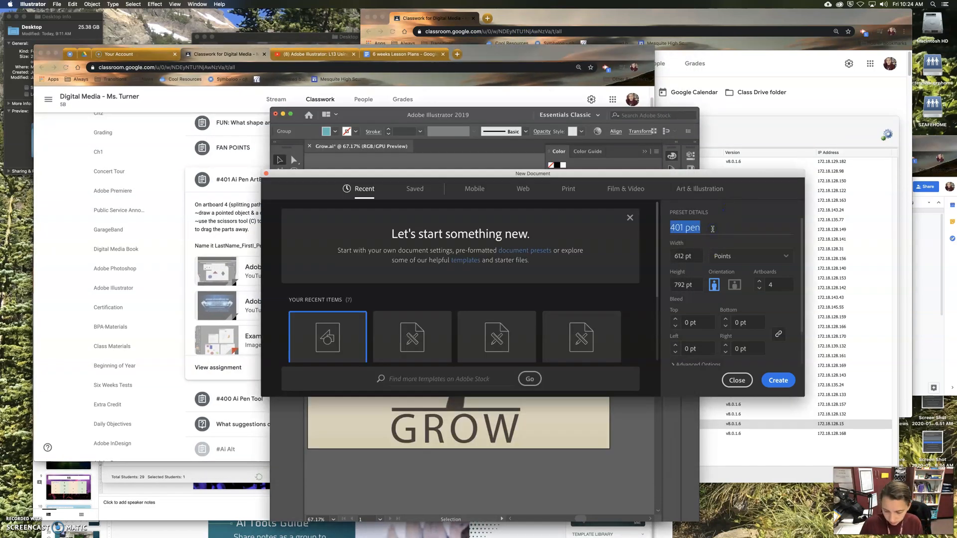
left_click(712, 229)
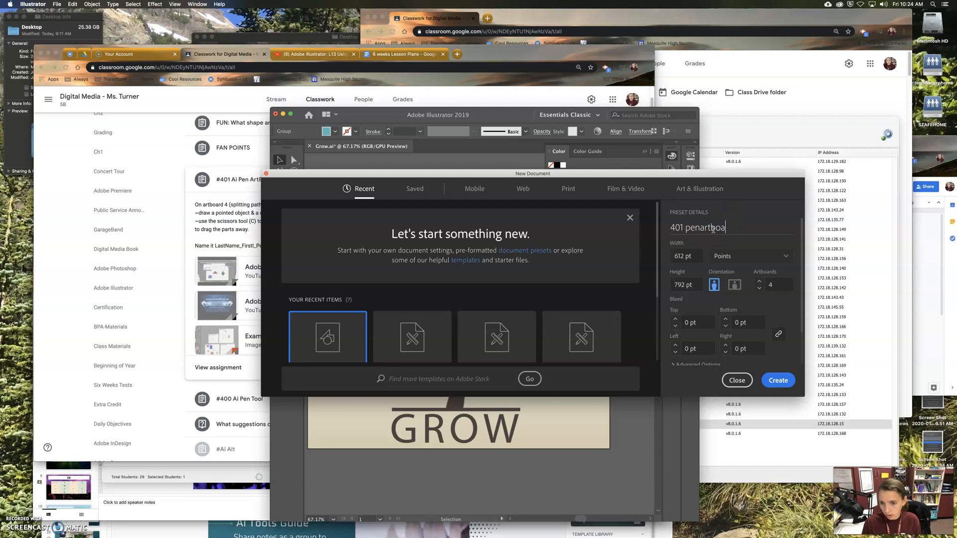
left_click(778, 380)
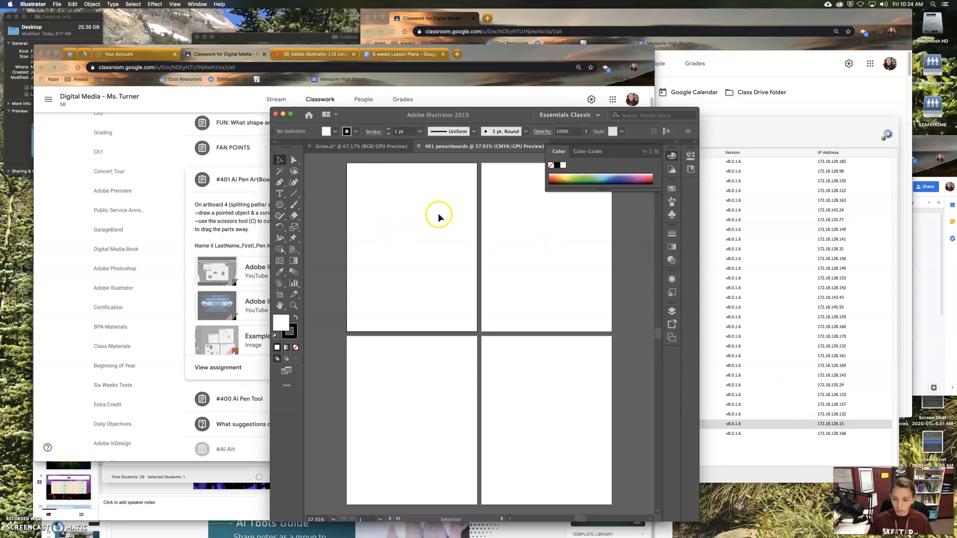
Step: Place the Illustrator window beside the Classroom page and bring the start of the #401 instructions into view for reference
left_click_drag(350, 115, 590, 89)
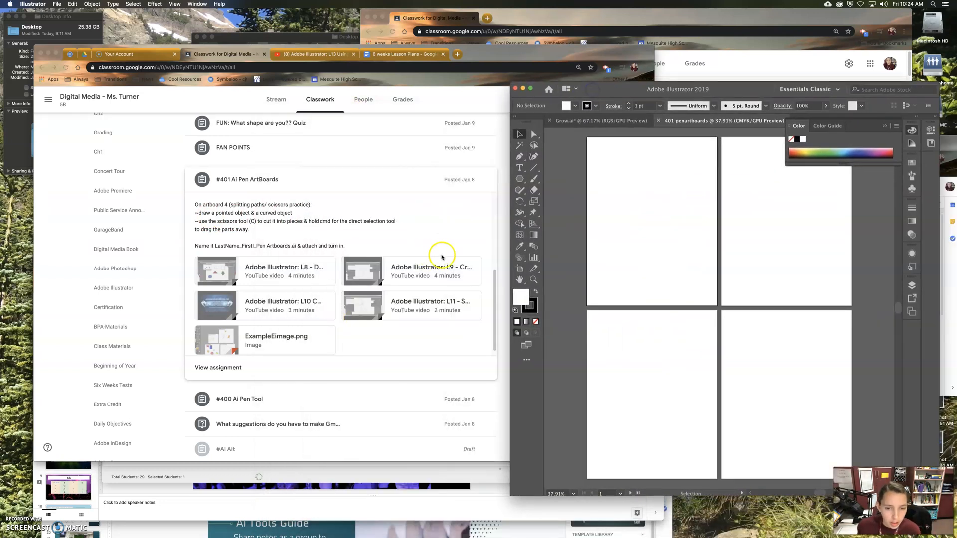
left_click(493, 284)
left_click_drag(493, 271, 496, 204)
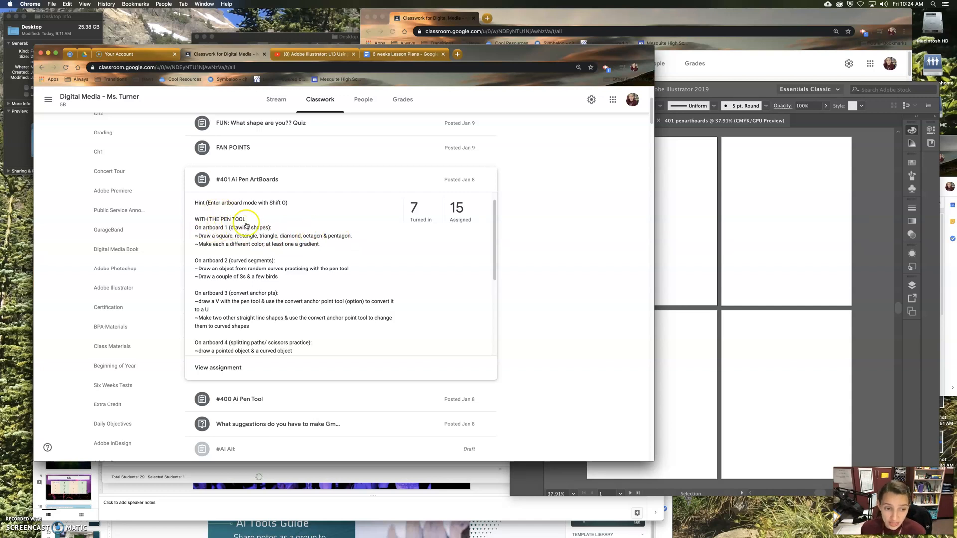
left_click(735, 89)
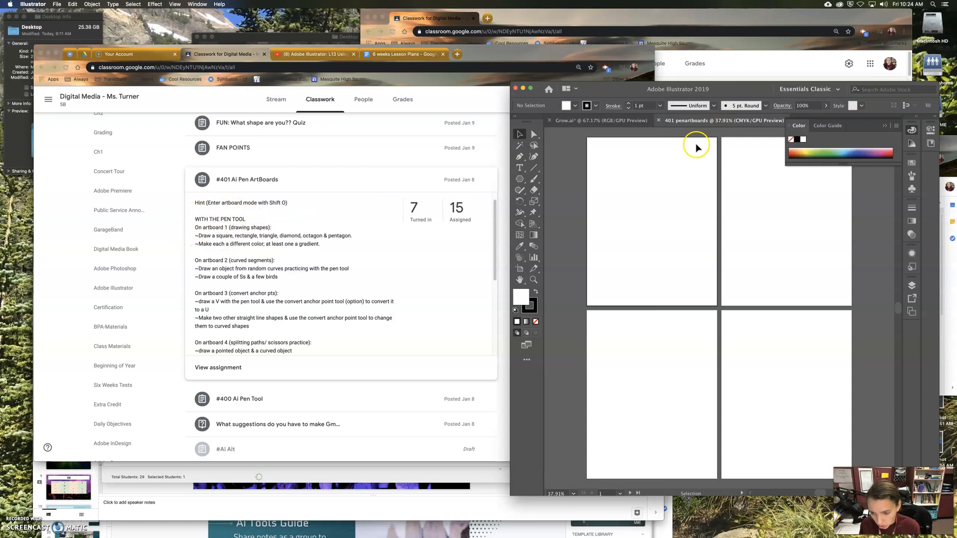
Step: Draw a small closed square about 54 pt tall with the Pen tool near the upper-left corner of the first artboard
key("p")
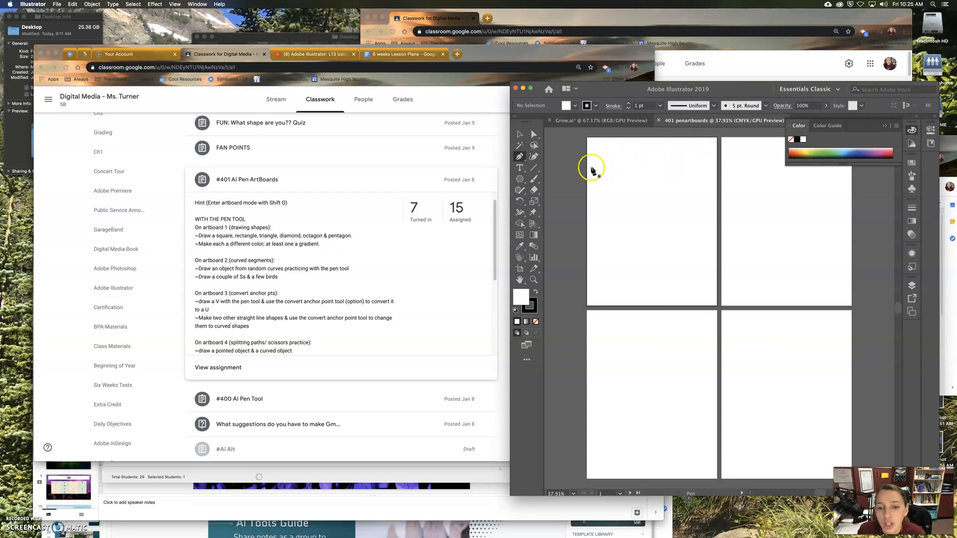
left_click(599, 159)
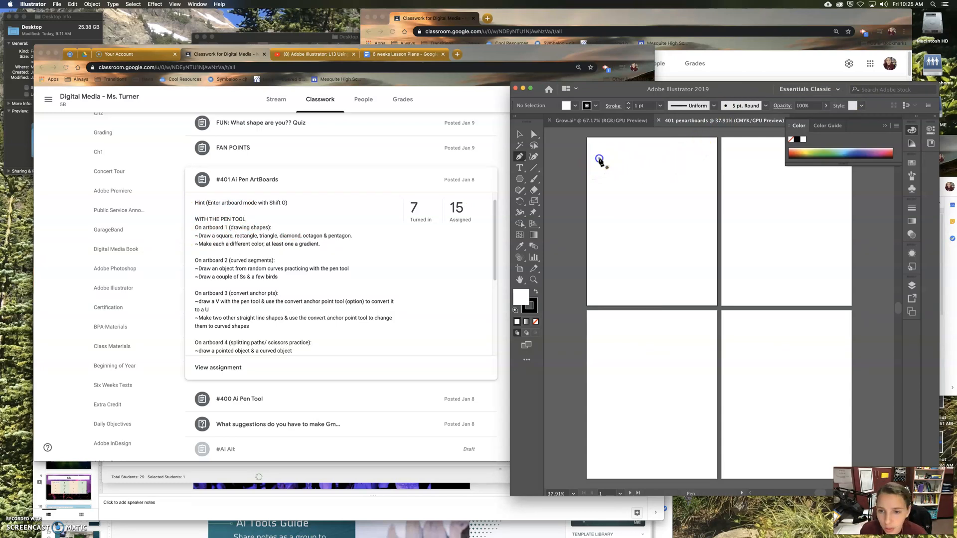
left_click(613, 158)
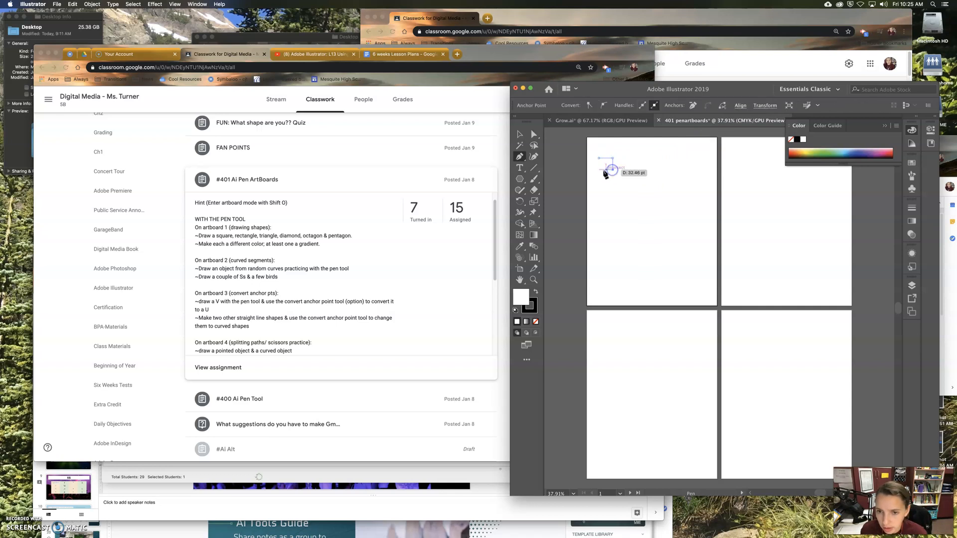
left_click(600, 170)
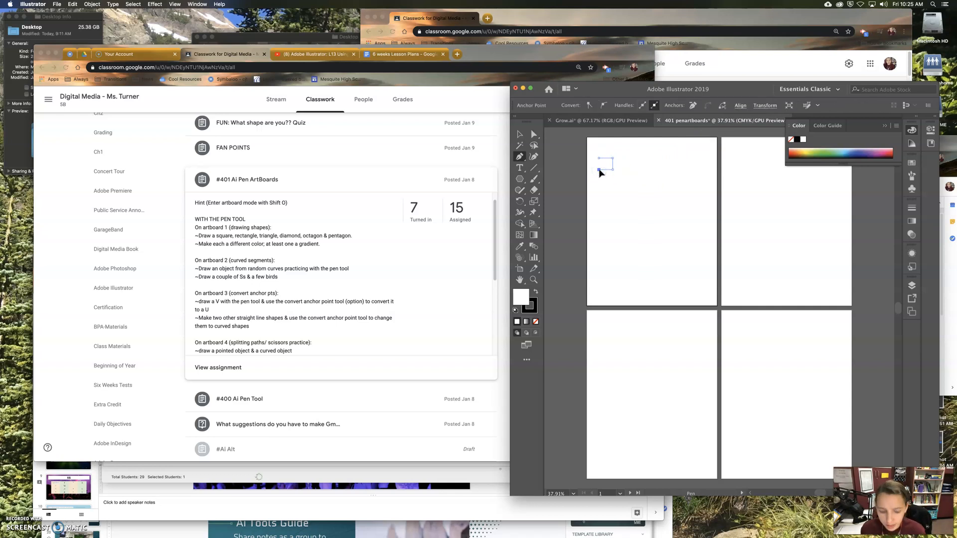
left_click(600, 159)
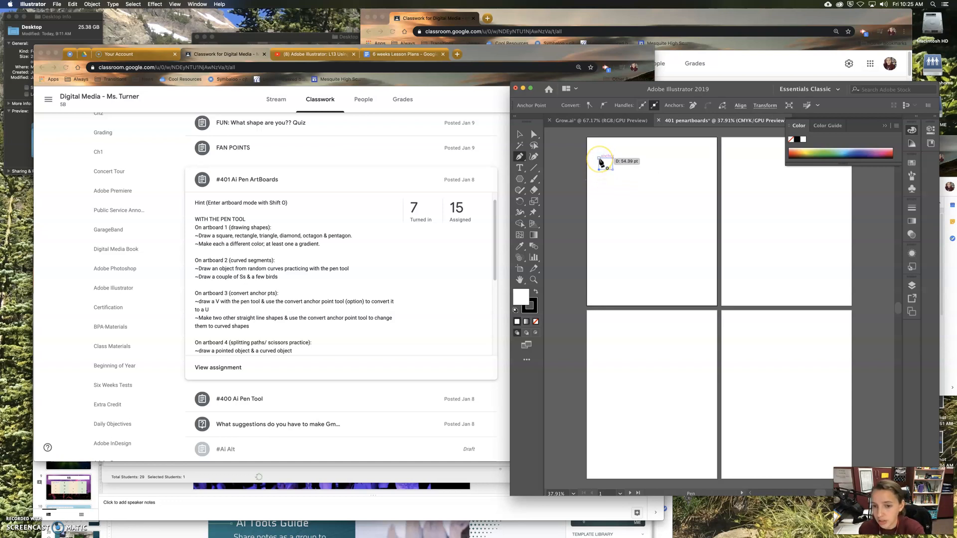
left_click(599, 158)
left_click(633, 189)
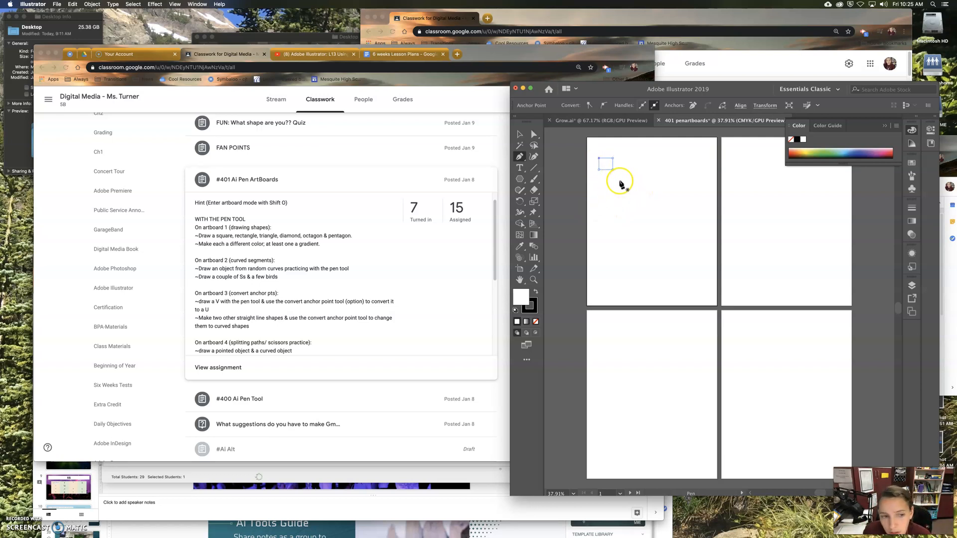
Step: Draw a closed rectangle about 210 pt wide and 95 pt tall below the square with the Pen tool and shift its left corner points inward
left_click(607, 184)
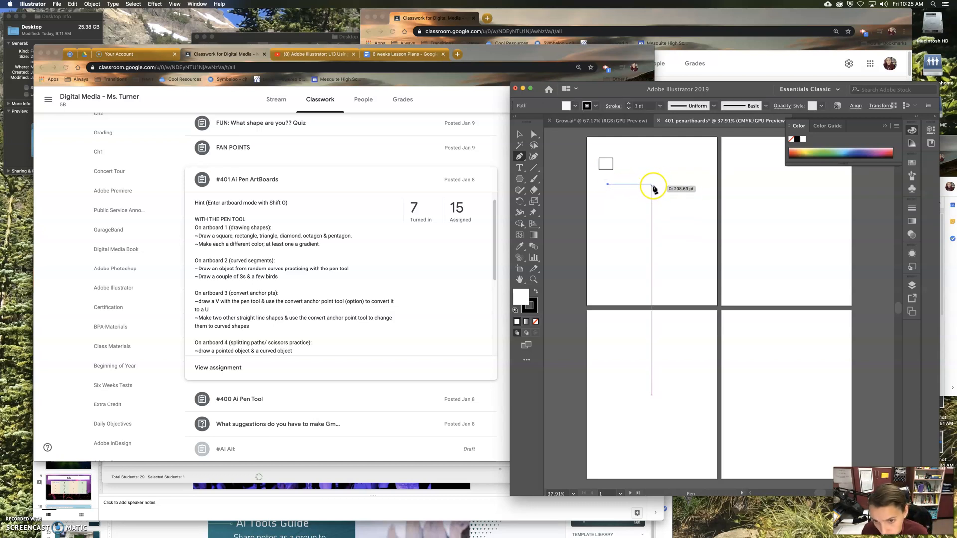
left_click(654, 184)
left_click(653, 205)
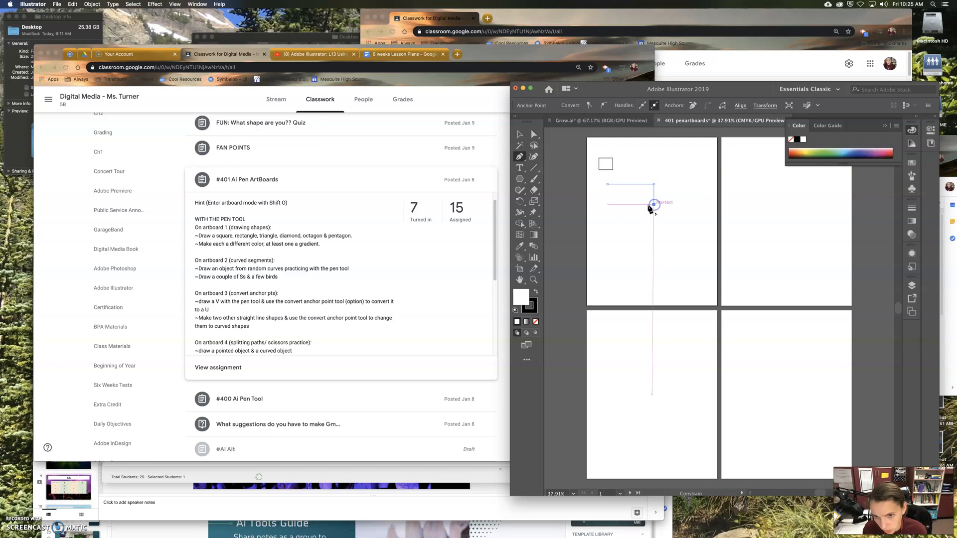
left_click(607, 185)
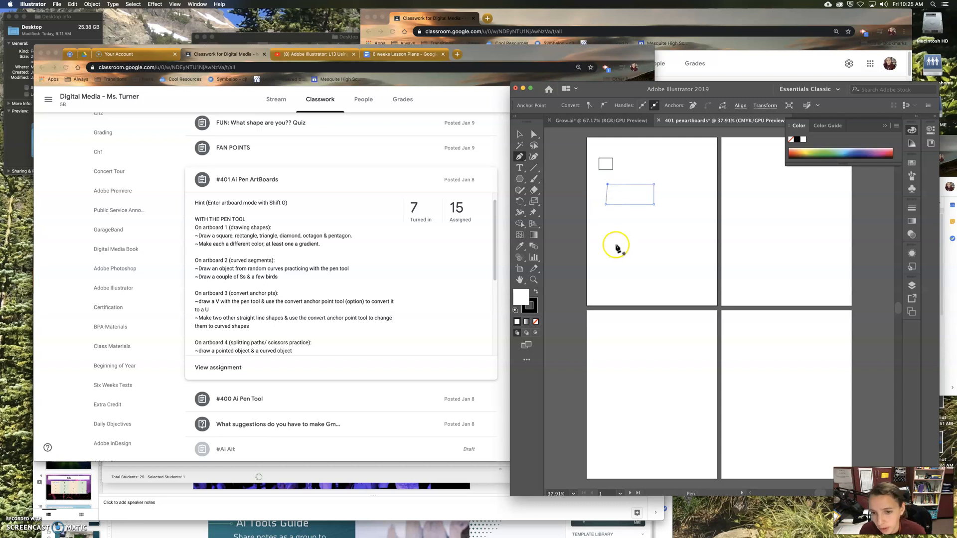
left_click(533, 134)
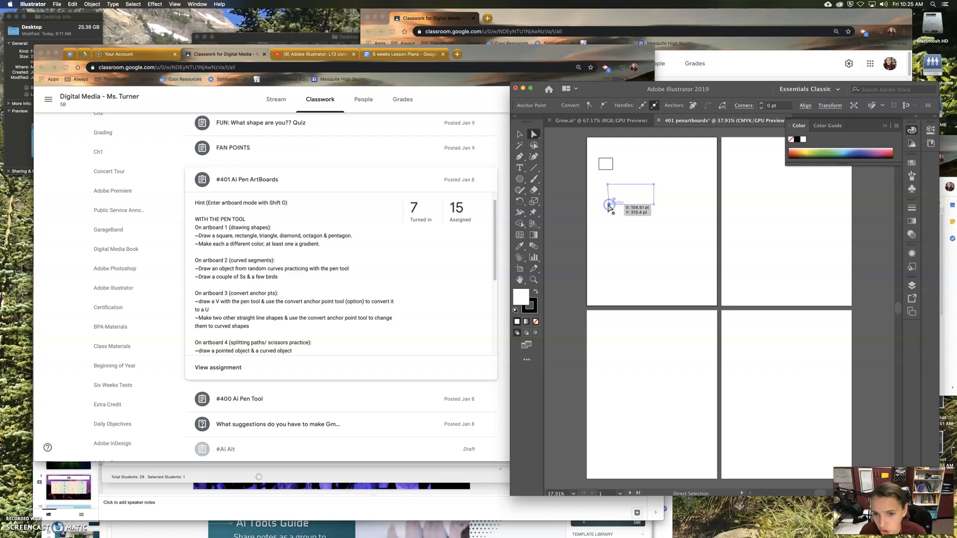
left_click_drag(609, 205, 613, 185)
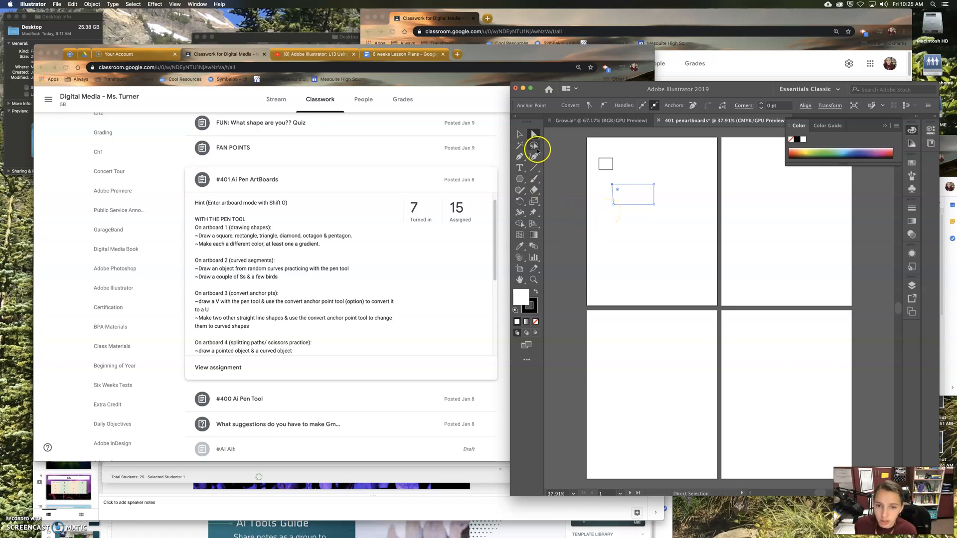
Step: Draw a closed triangle with the Pen tool below the rectangle on the first artboard
left_click(519, 156)
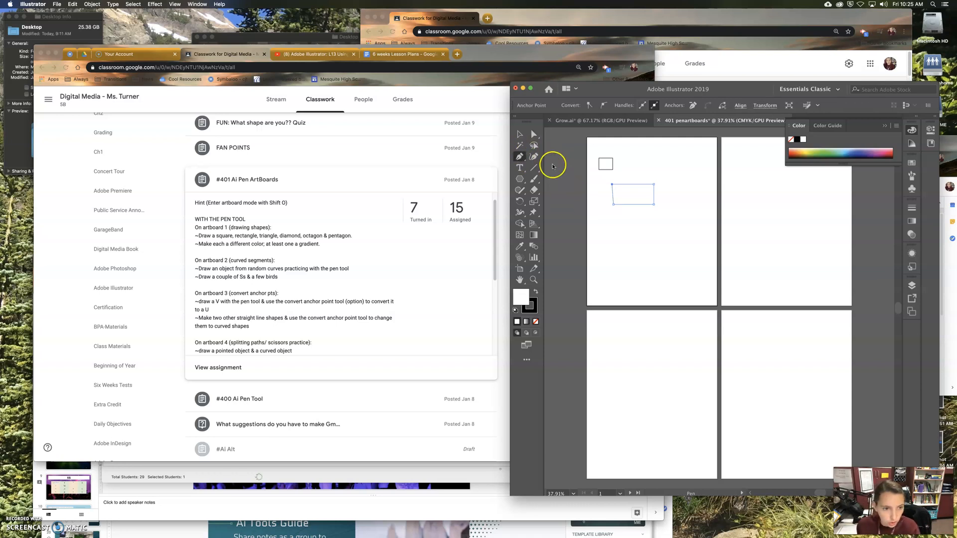
left_click(614, 221)
left_click(603, 241)
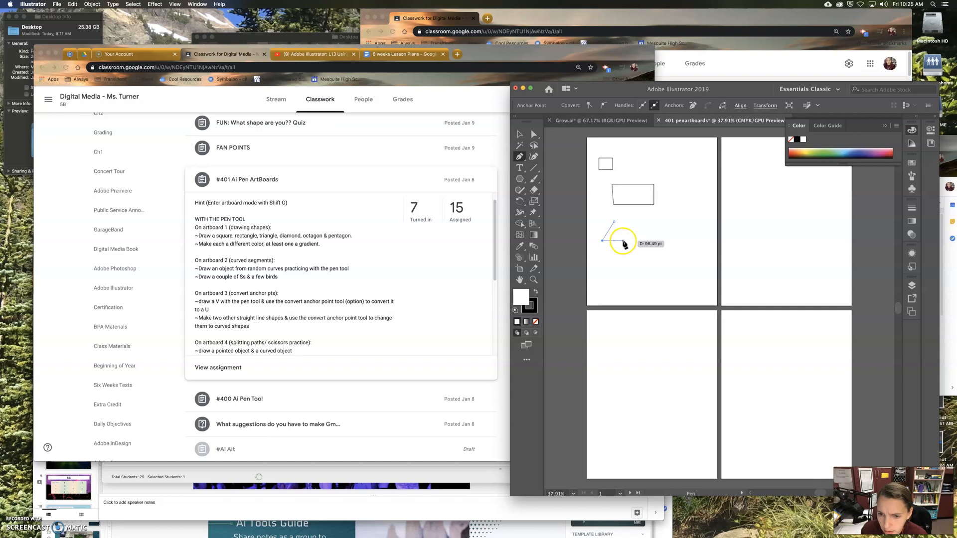
left_click(621, 248)
left_click(614, 222)
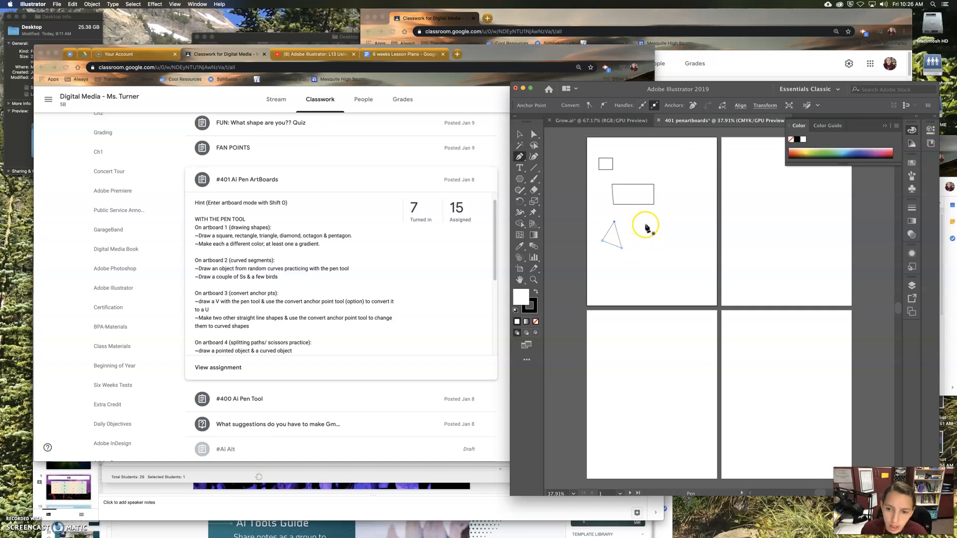
Step: Draw a closed, slightly tilted four-sided diamond with the Pen tool beside the triangle
left_click(668, 206)
left_click(649, 224)
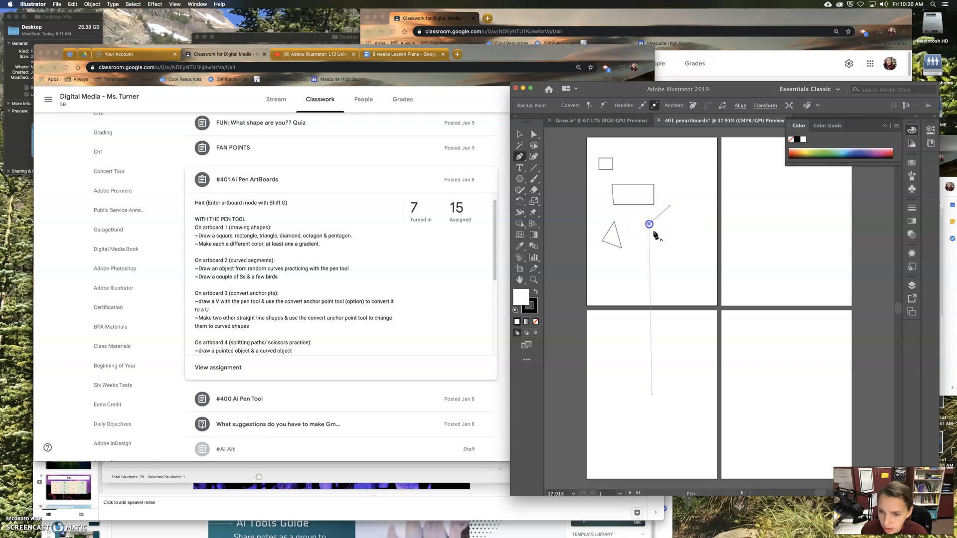
left_click(664, 252)
left_click(677, 230)
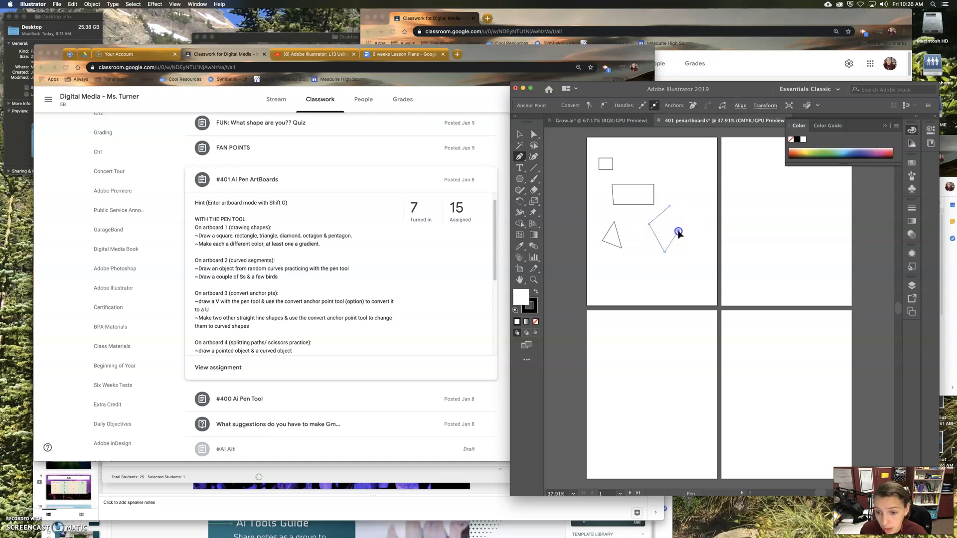
left_click(669, 206)
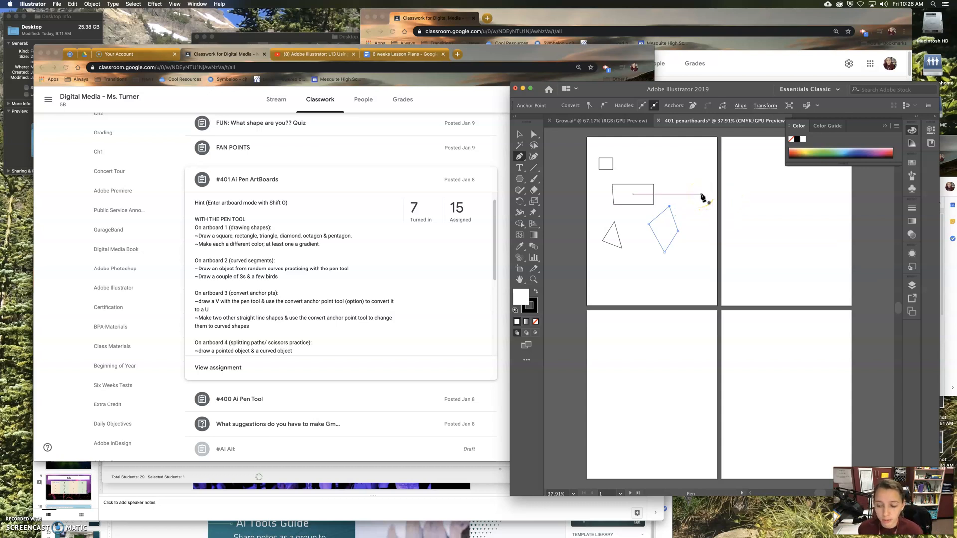
left_click(695, 181)
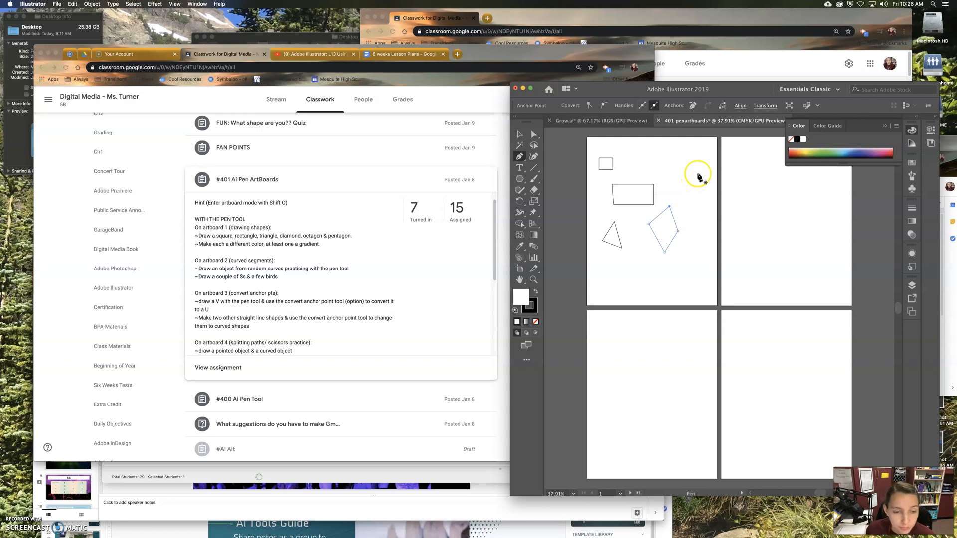
left_click(662, 147)
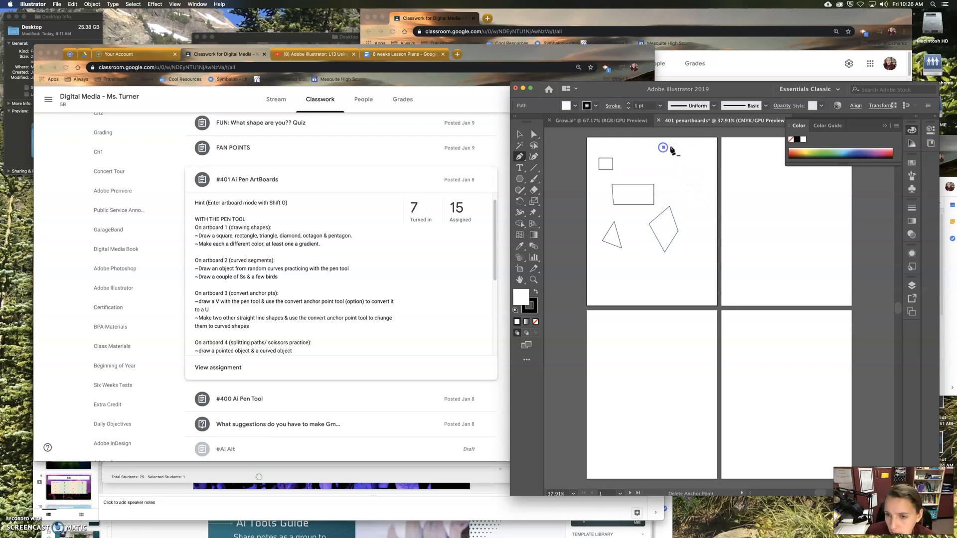
left_click(678, 147)
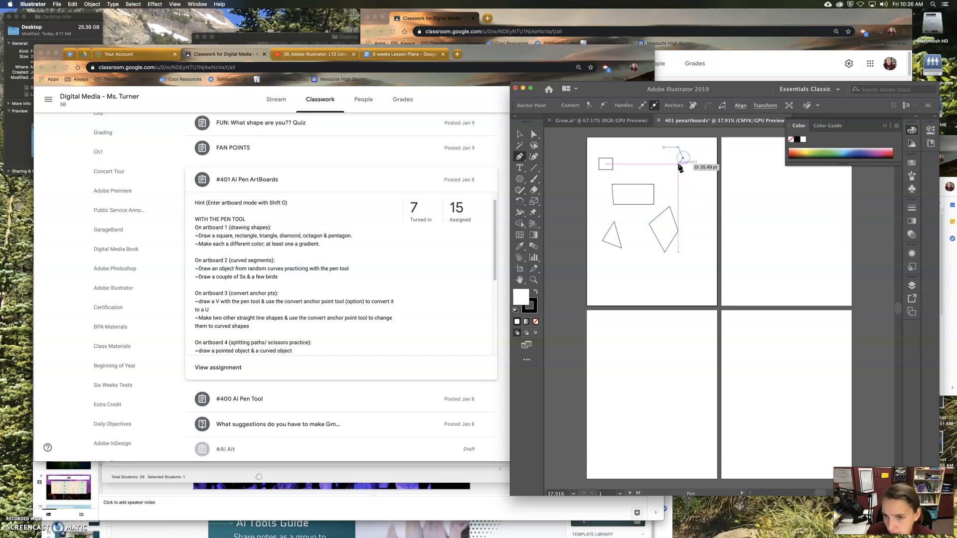
left_click(679, 168)
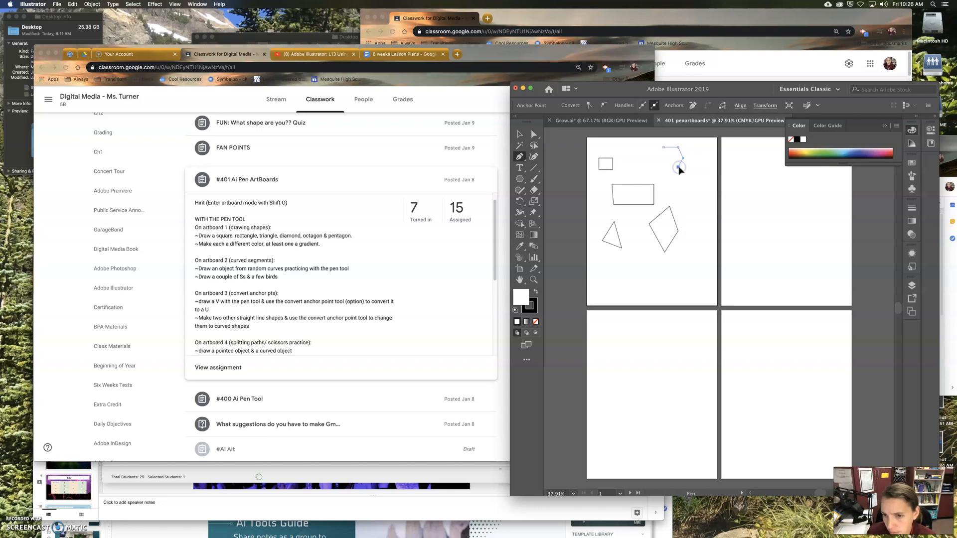
left_click(664, 168)
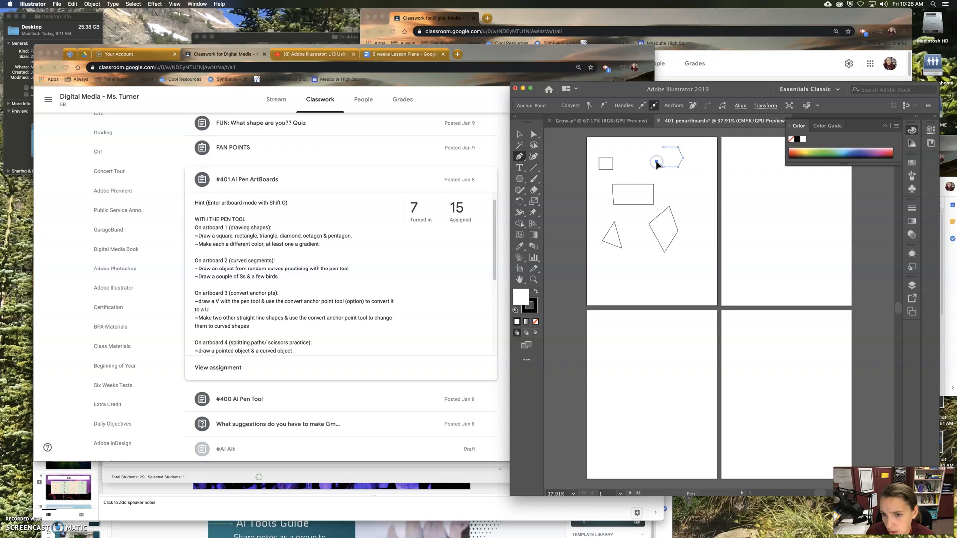
left_click(662, 148)
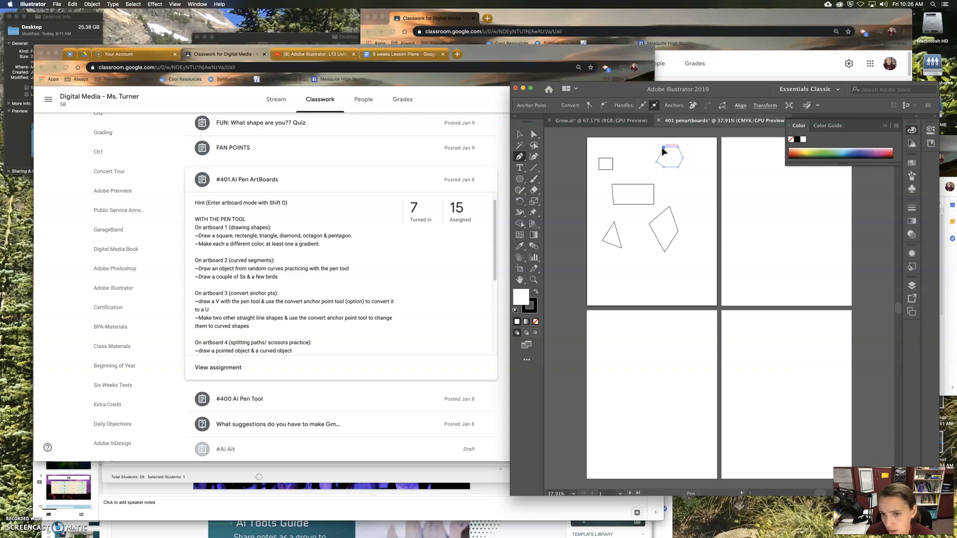
left_click(696, 195)
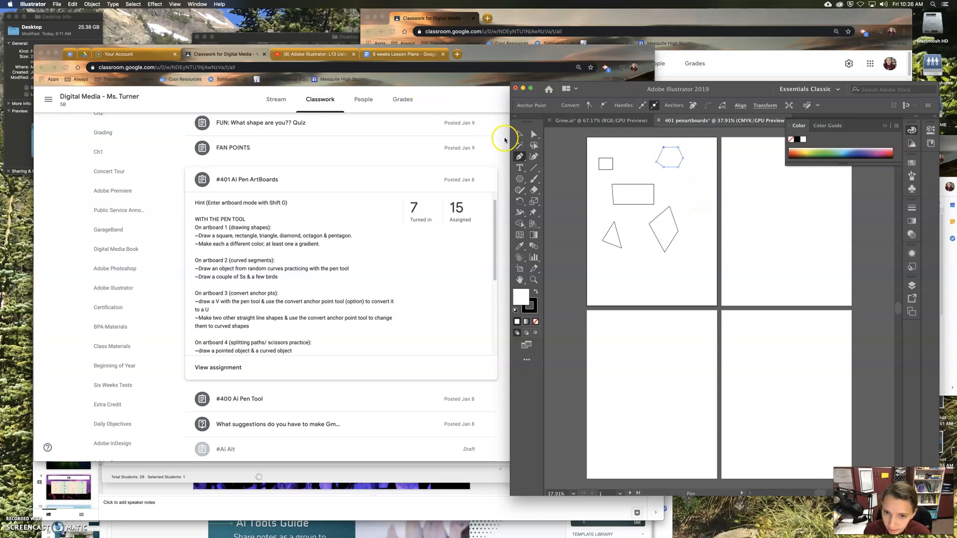
left_click(519, 135)
left_click(657, 145)
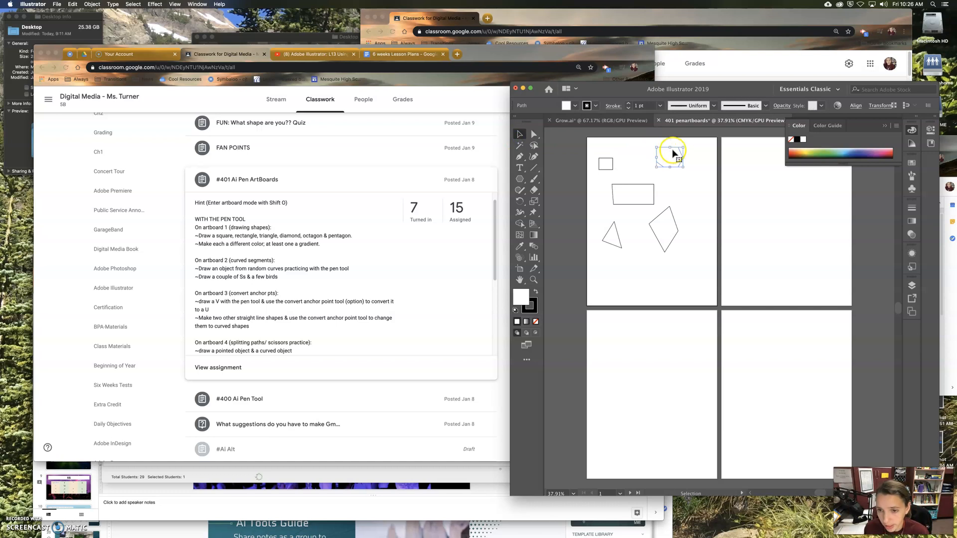
key("Delete")
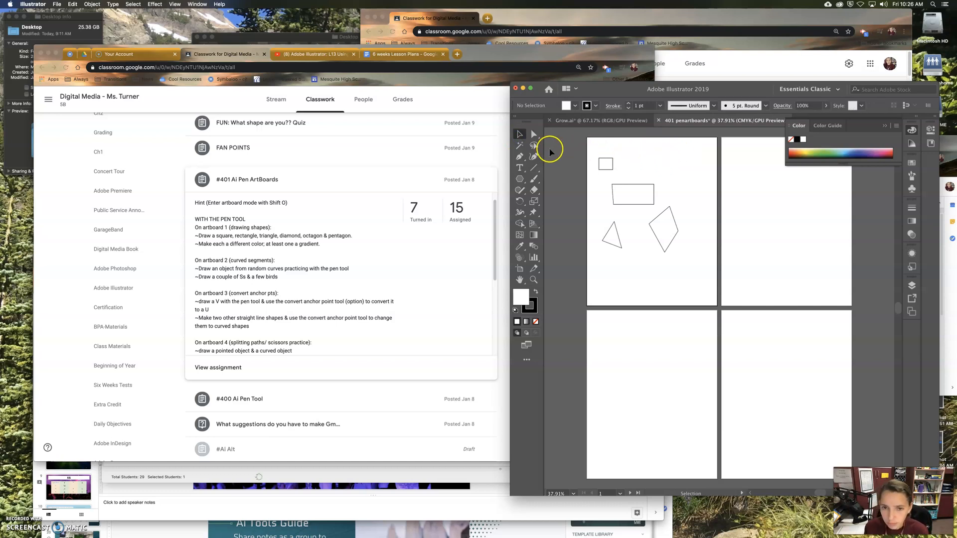
Step: Draw a closed eight-sided octagon with the Pen tool near the upper-right corner of the first artboard
key("p")
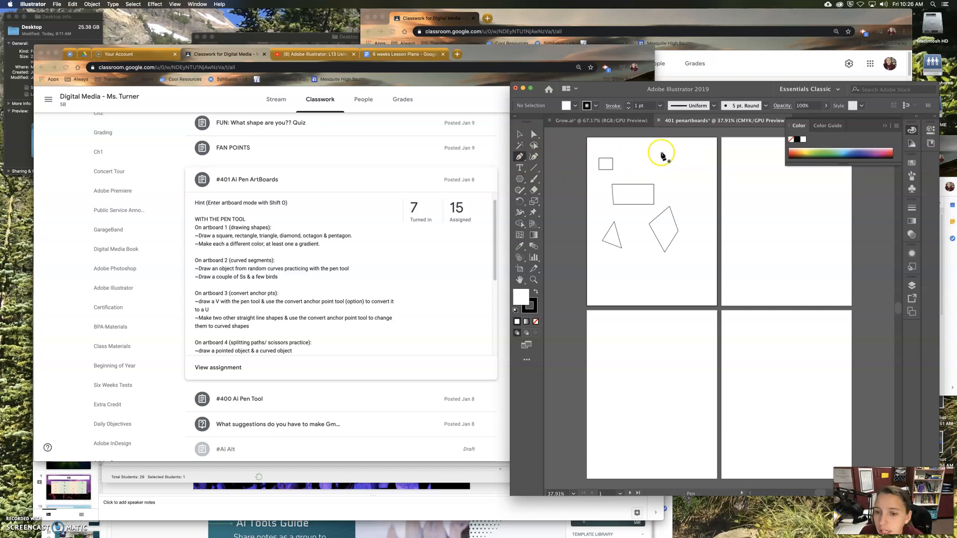
left_click_drag(668, 148, 680, 147)
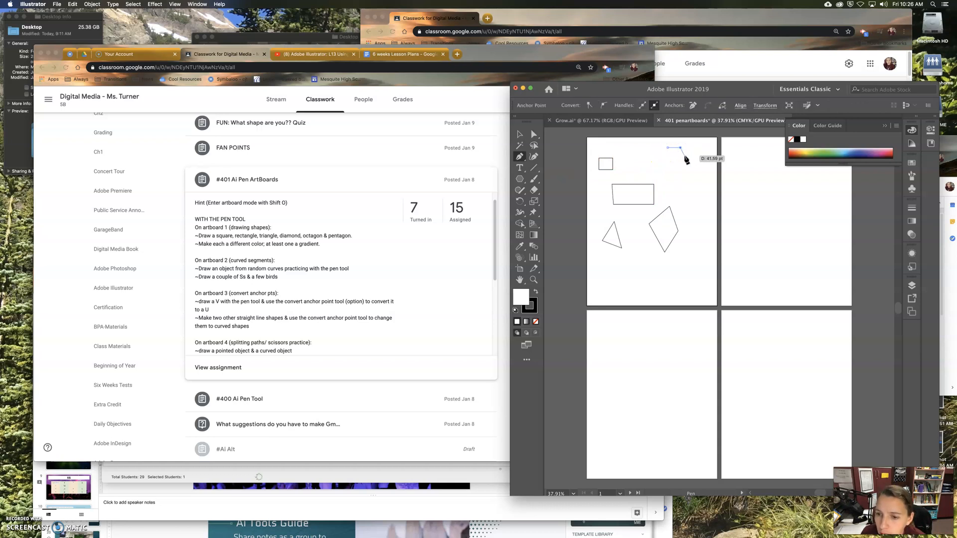
left_click_drag(687, 164, 660, 166)
left_click(658, 164)
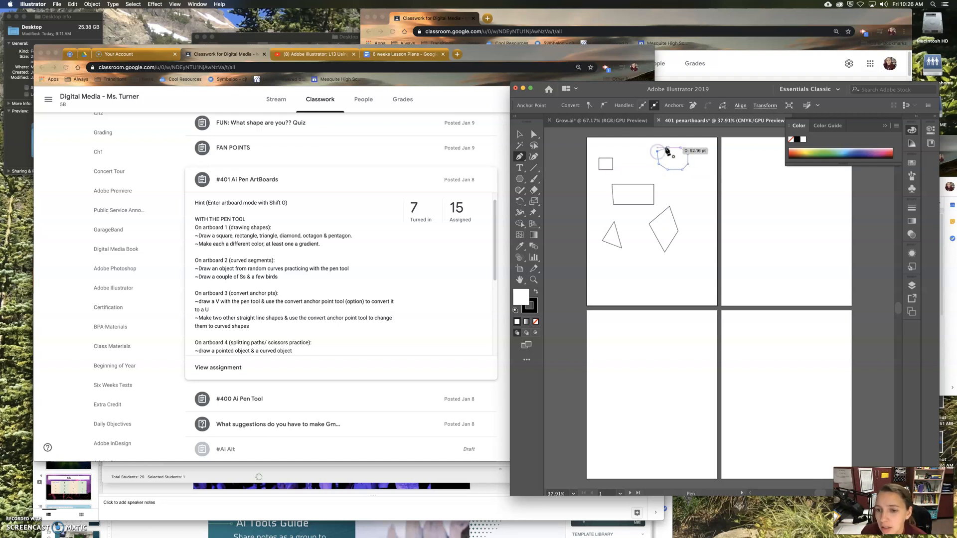
left_click(658, 151)
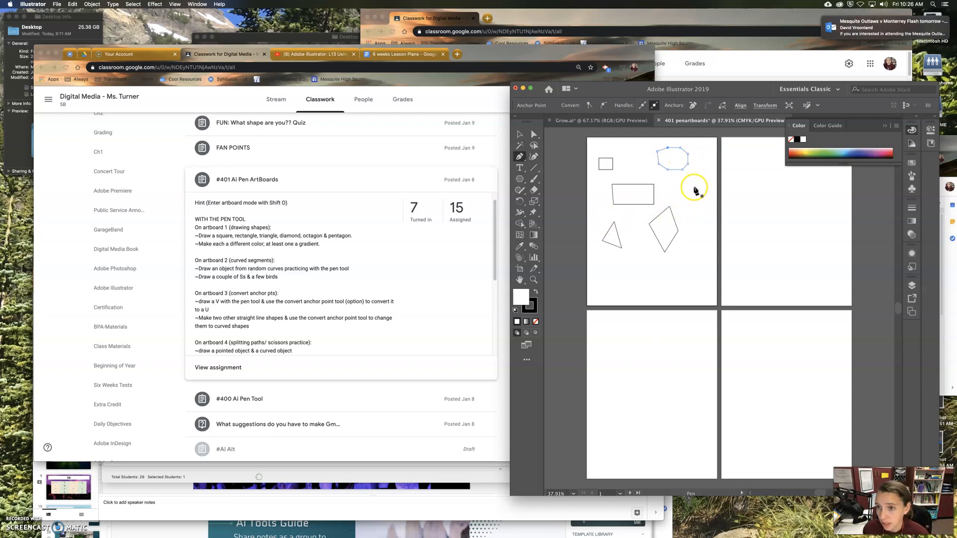
Step: Draw a small closed five-sided pentagon with the Pen tool below the octagon
left_click(696, 185)
left_click(685, 198)
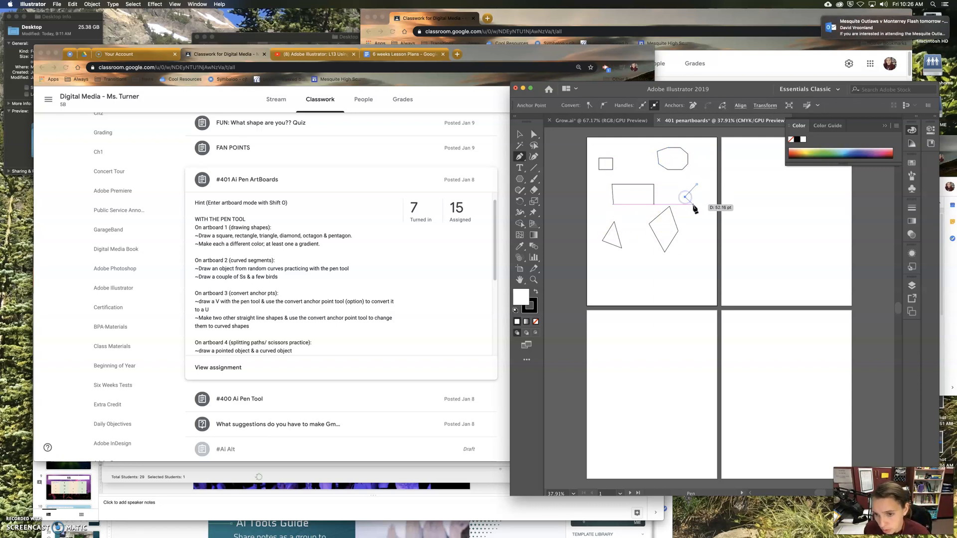
left_click(692, 204)
left_click(704, 205)
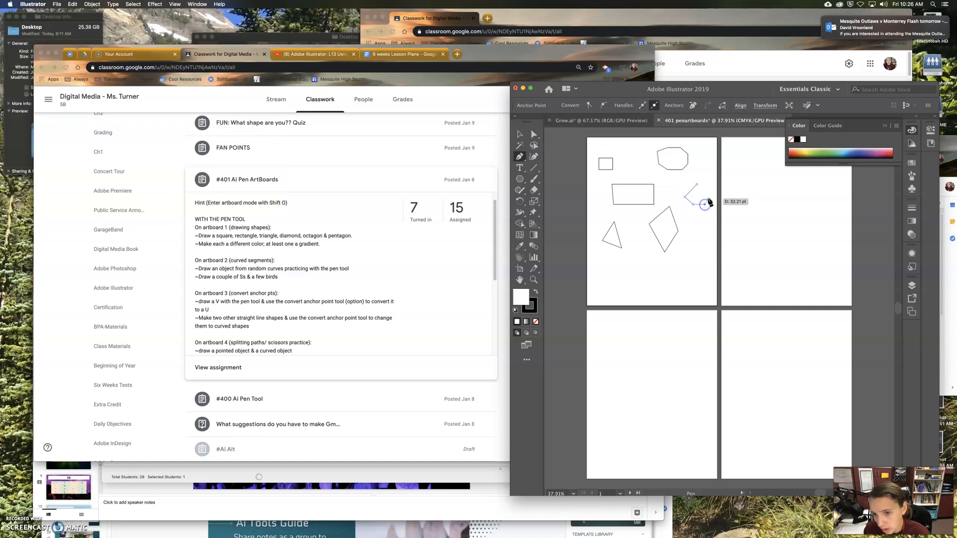
left_click(696, 185)
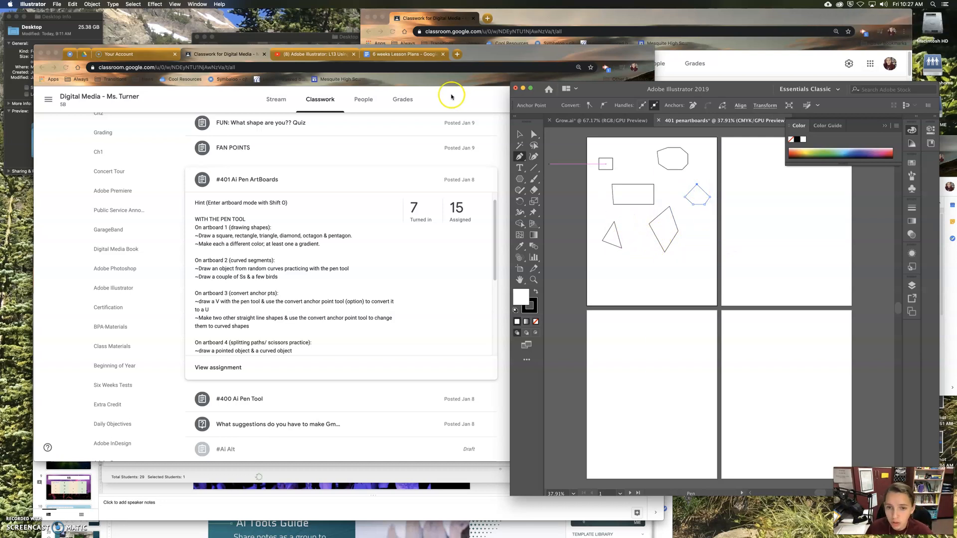
Step: Fill the pentagon with the solid dark red color 6D1515
left_click(519, 133)
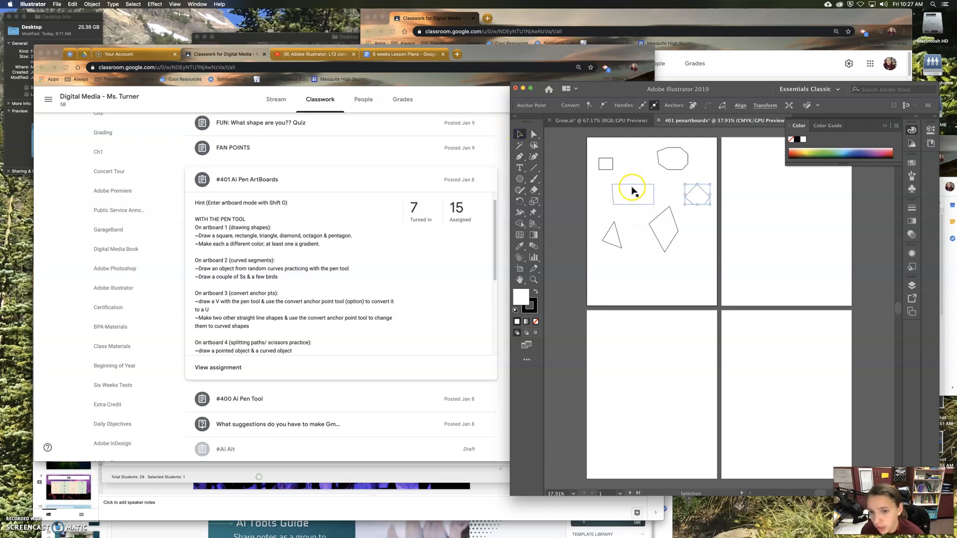
double_click(518, 302)
left_click(451, 280)
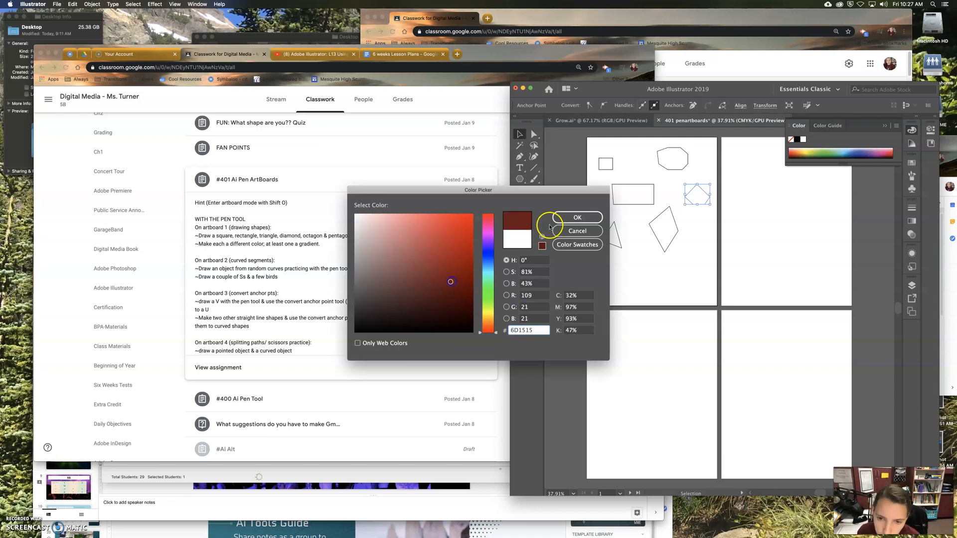
left_click(577, 217)
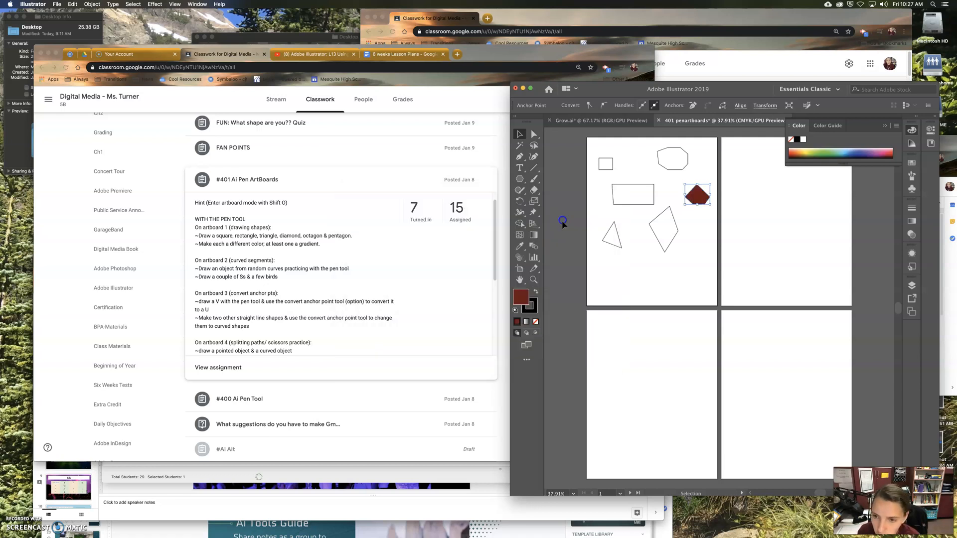
Step: Apply a linear gradient fill from dark green to yellow-green to the pentagon, and deselect it
left_click(526, 321)
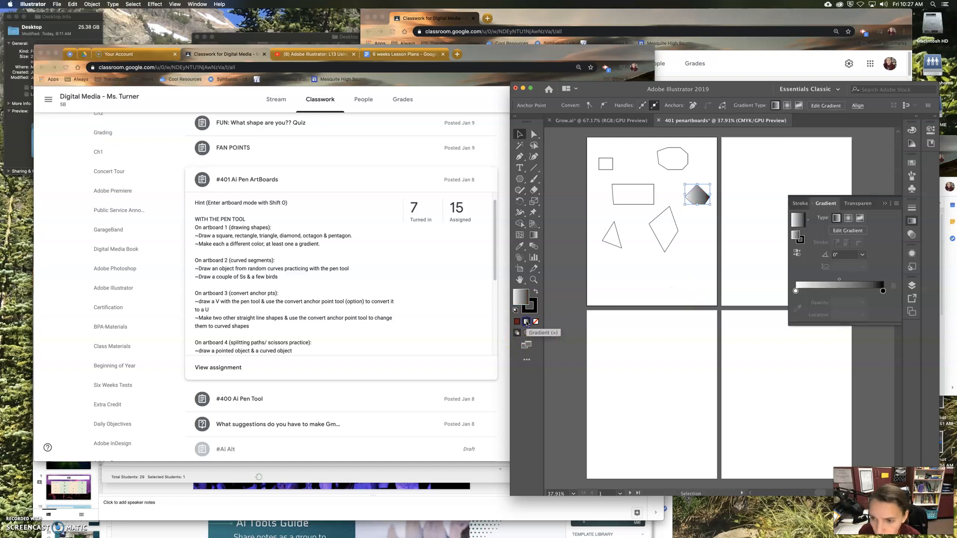
double_click(796, 291)
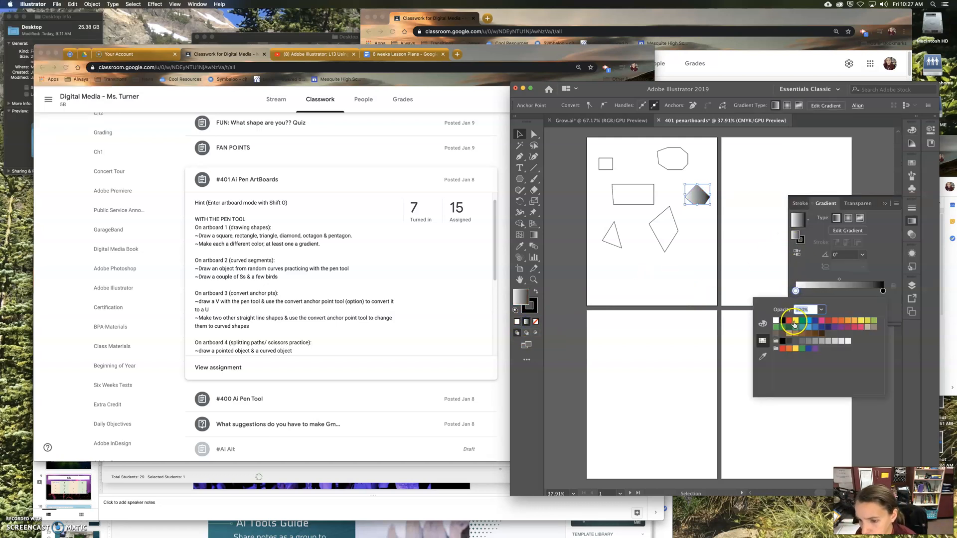
left_click(794, 325)
double_click(882, 291)
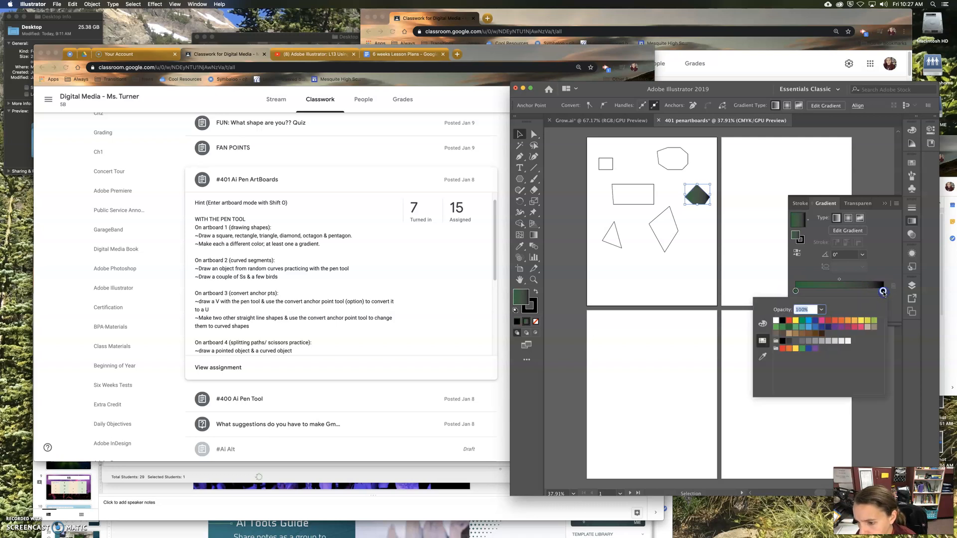
left_click(866, 320)
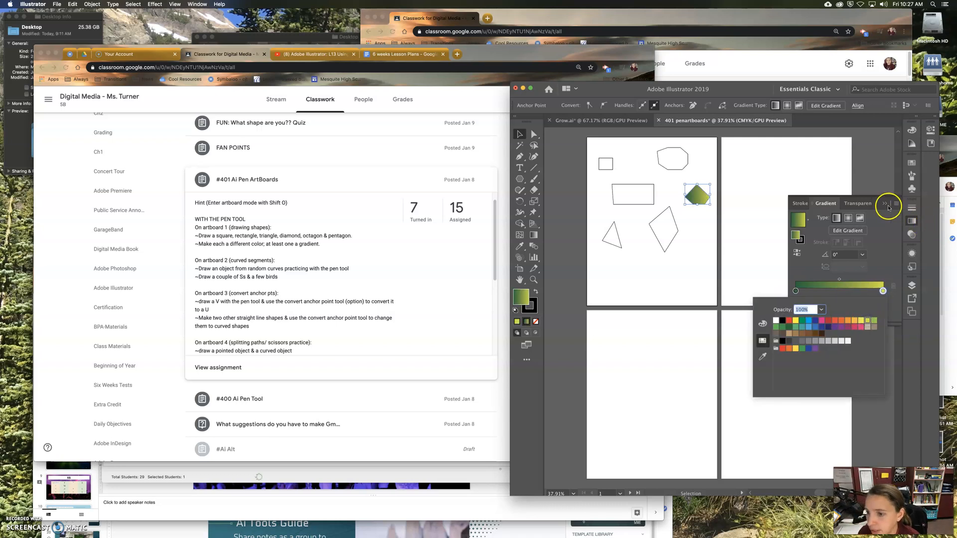
left_click(829, 166)
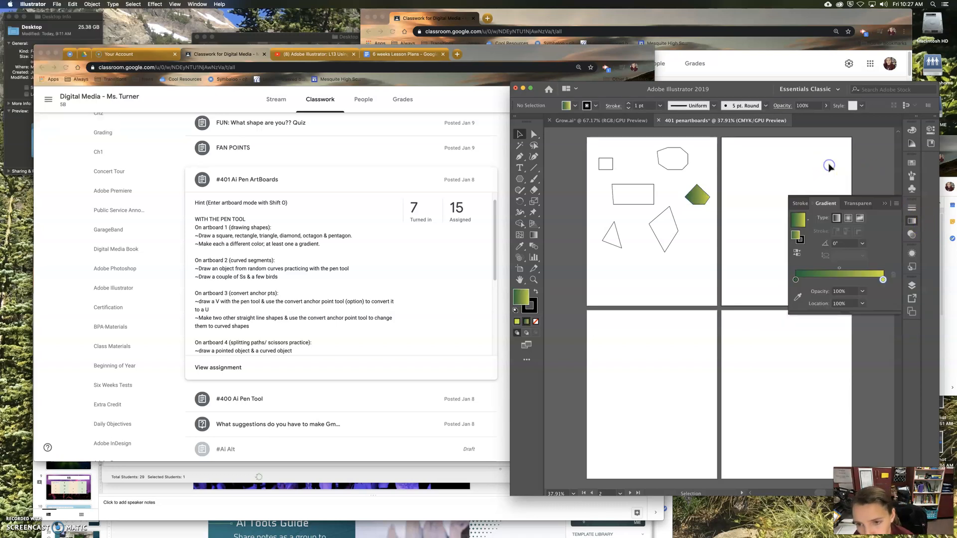
left_click(884, 203)
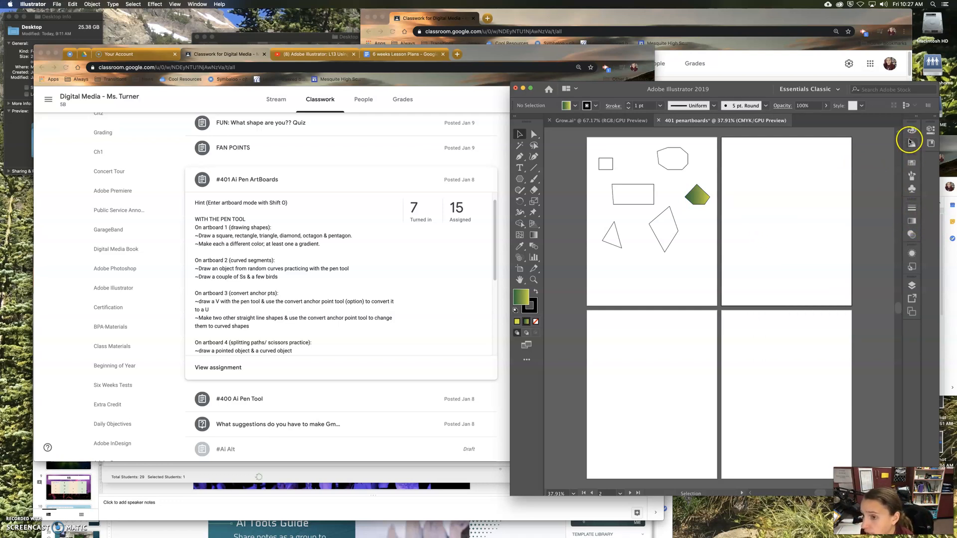
Step: Fill the octagon with a solid pink picked from the color spectrum
left_click(664, 156)
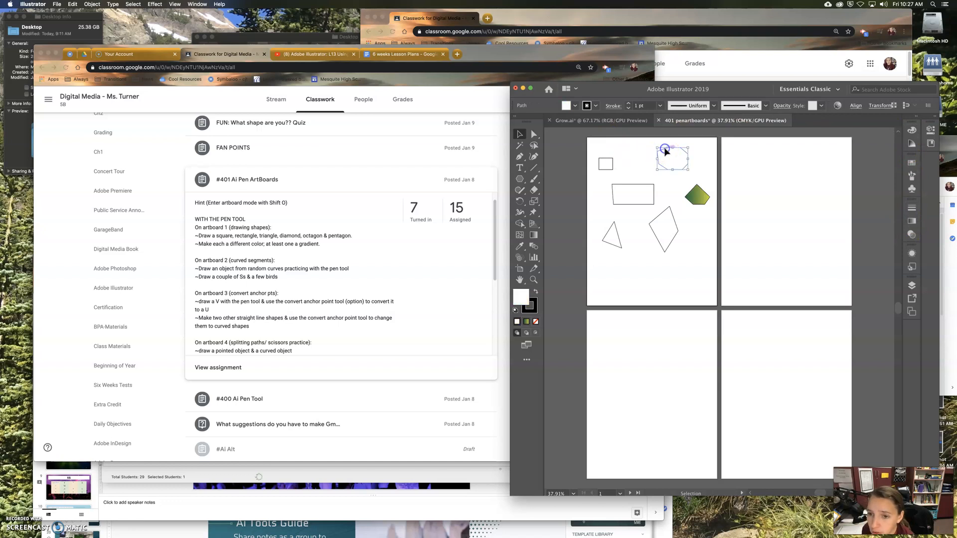
left_click(911, 130)
left_click(852, 157)
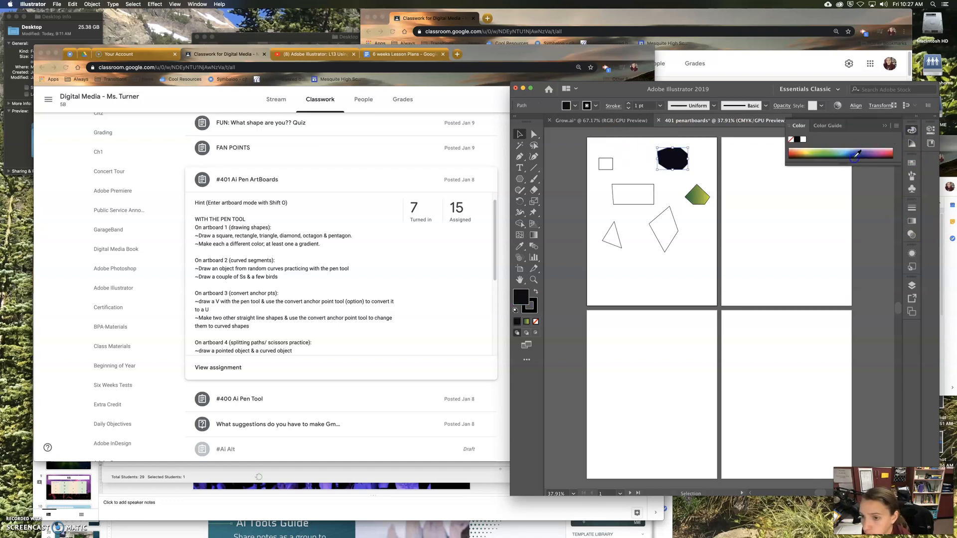
left_click(884, 151)
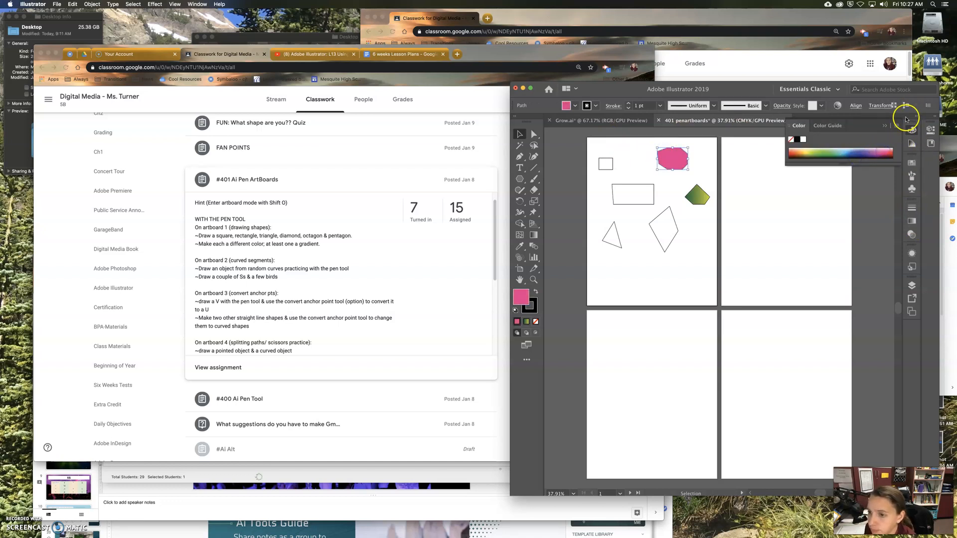
left_click(884, 127)
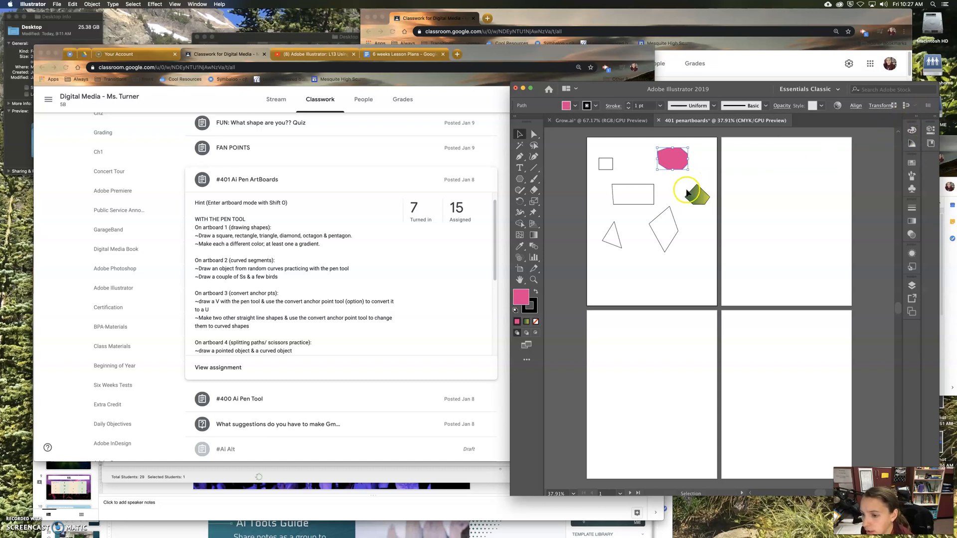
Step: Fill the small square with the brown-and-white pattern swatch
left_click(609, 165)
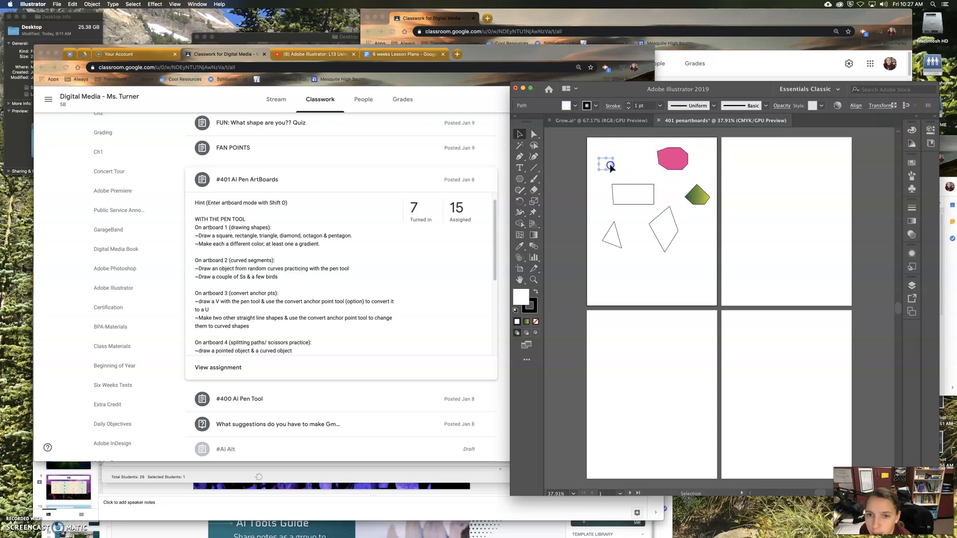
left_click(576, 106)
left_click(509, 141)
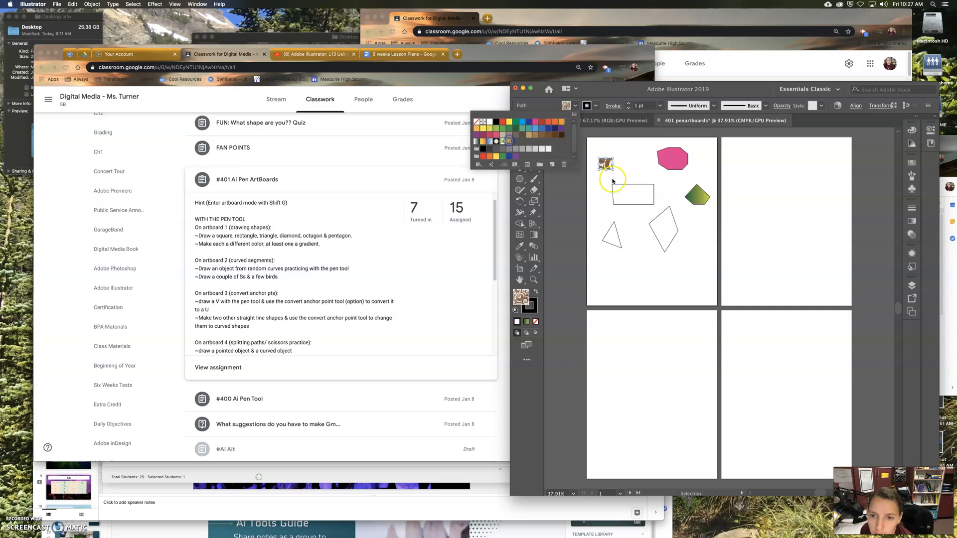
Step: Fill the rectangle with a solid tan swatch
left_click(637, 202)
left_click(637, 205)
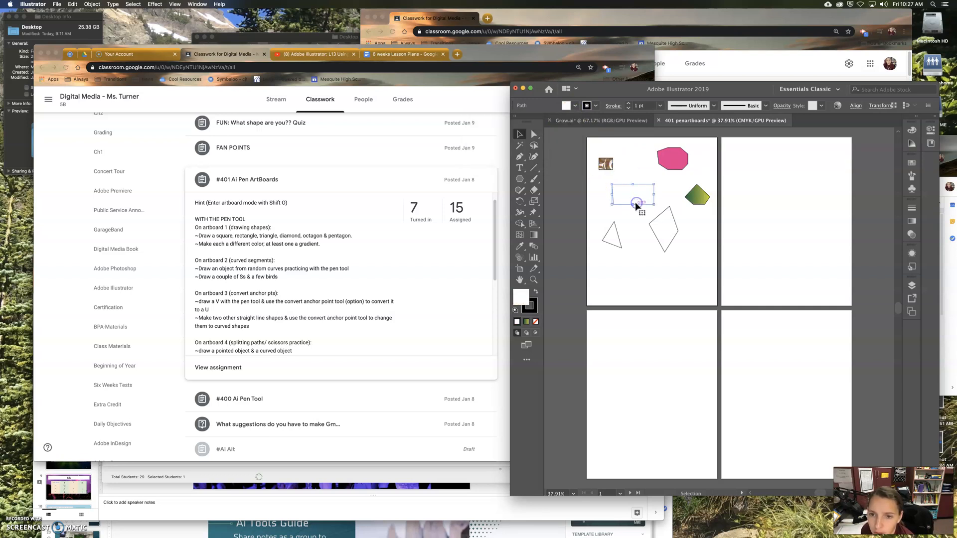
left_click(576, 106)
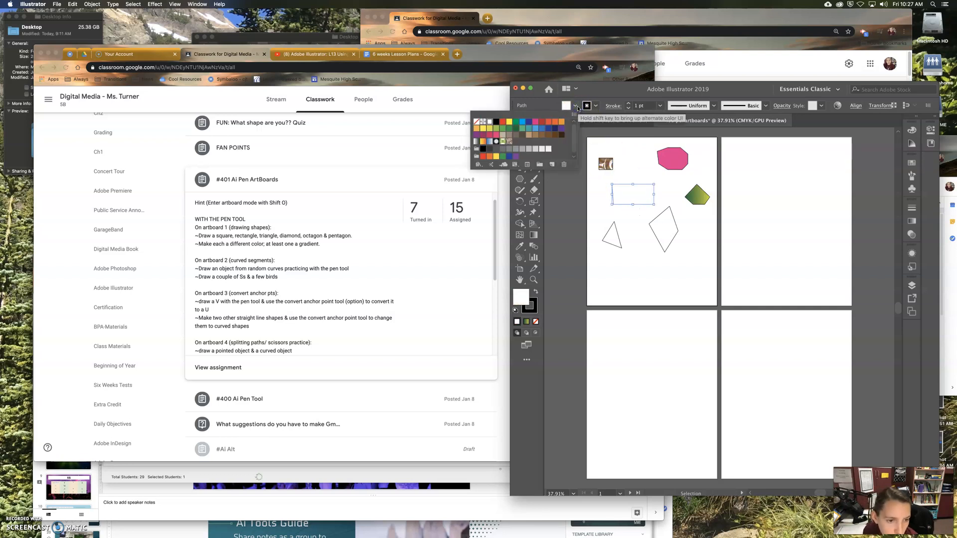
left_click(575, 106)
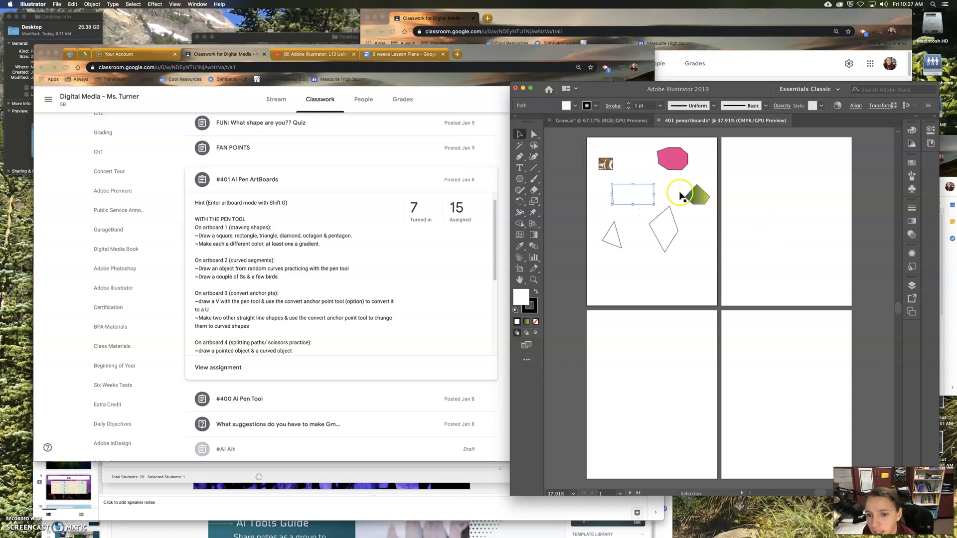
left_click(575, 106)
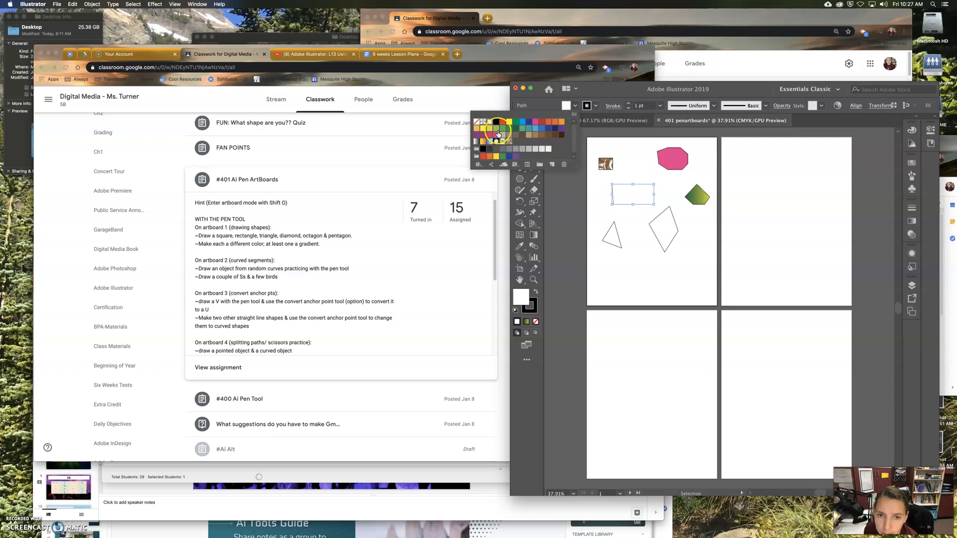
left_click(529, 134)
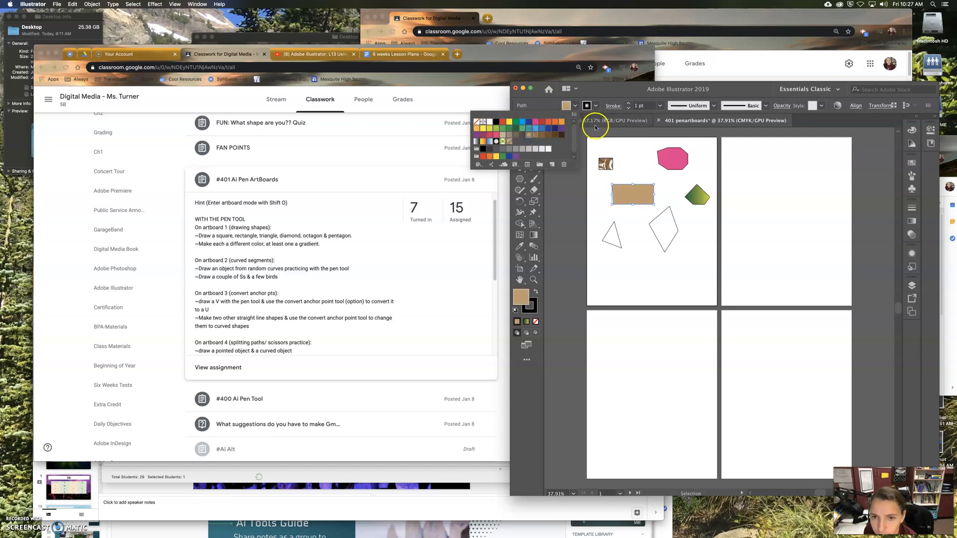
Step: Select the diamond and examine the swatches, color guide, color spectrum and color mode options available for it
left_click(659, 238)
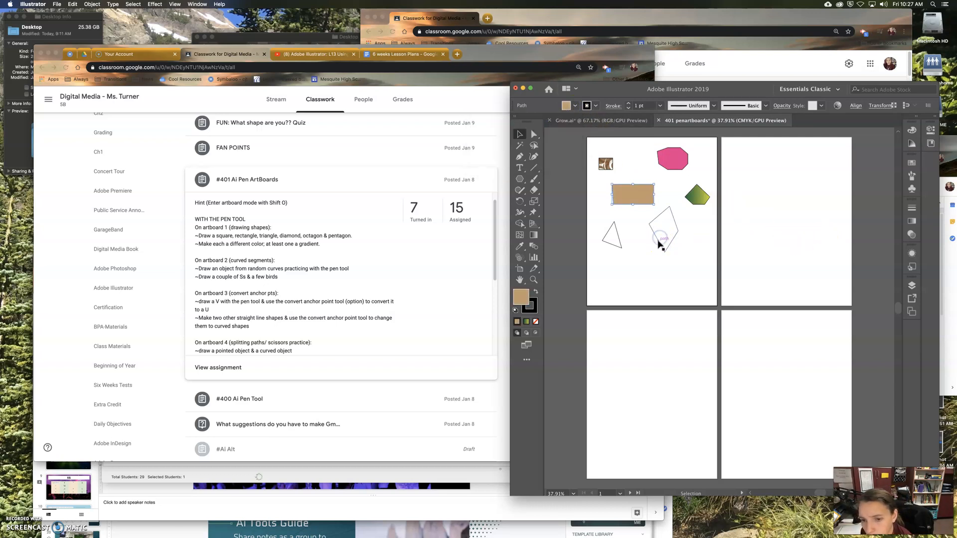
left_click(911, 163)
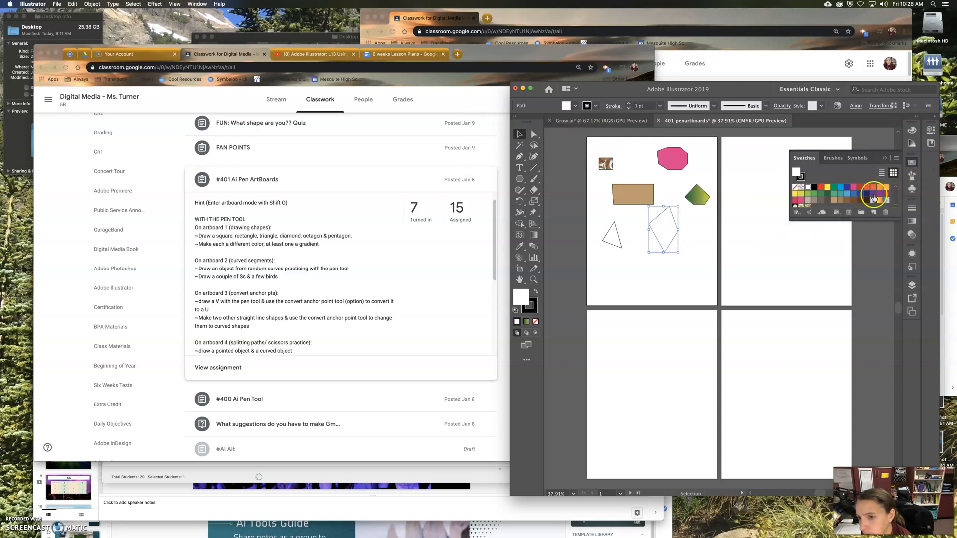
left_click(911, 145)
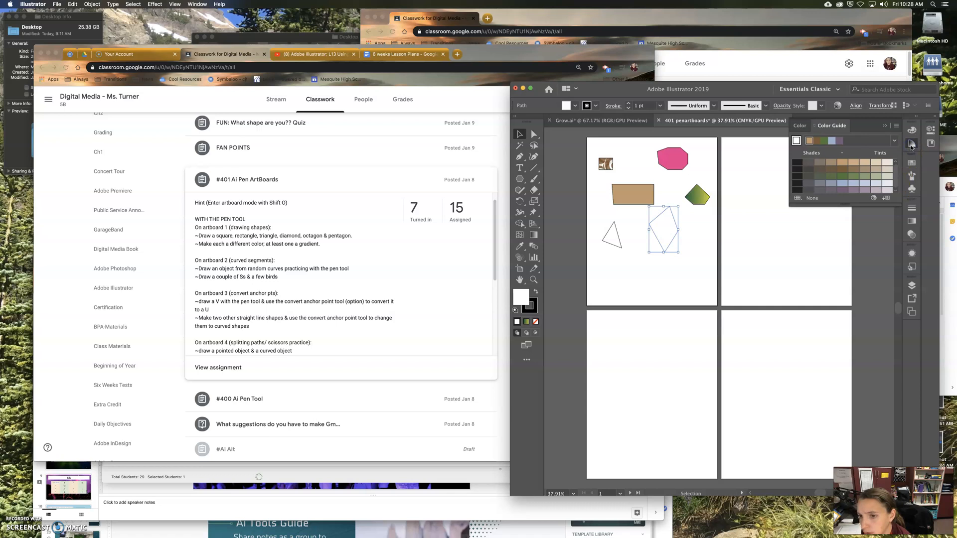
left_click(910, 131)
left_click(891, 151)
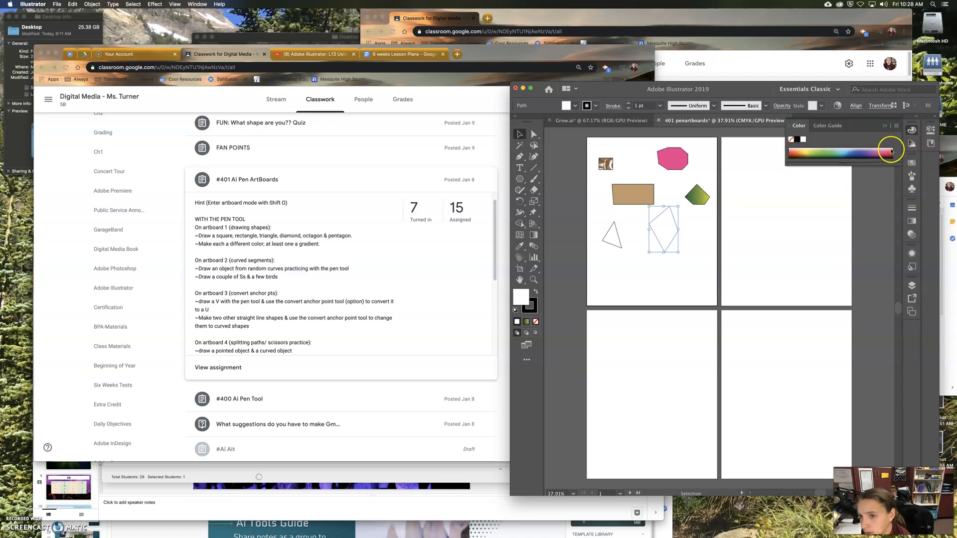
left_click_drag(818, 164, 841, 164)
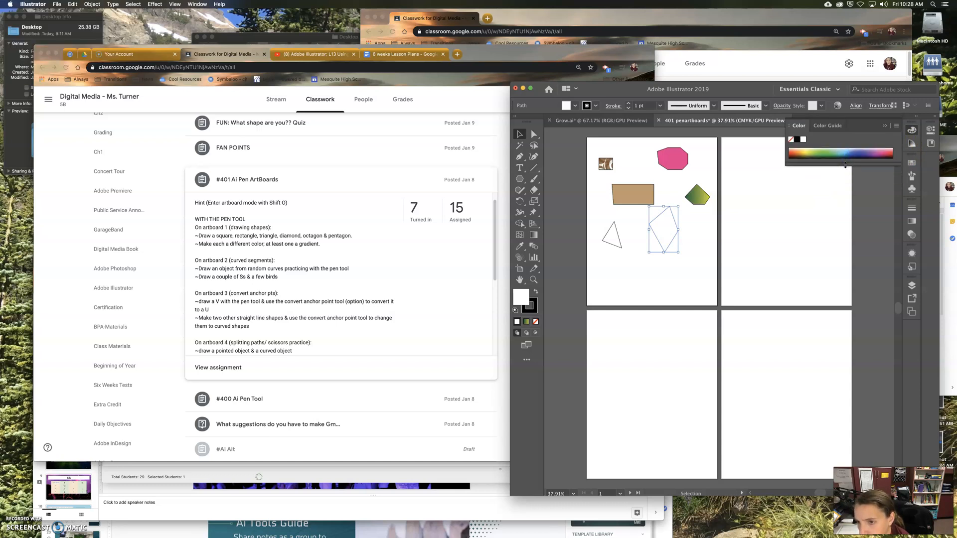
mouse_move(848, 166)
left_mouse_down()
mouse_move(845, 186)
mouse_move(843, 173)
left_mouse_up()
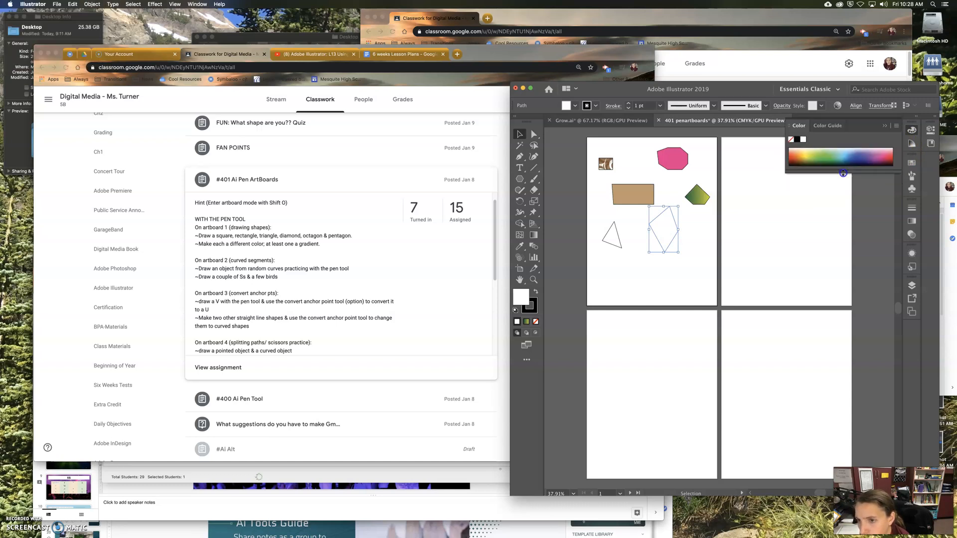
left_click(884, 126)
left_click(910, 130)
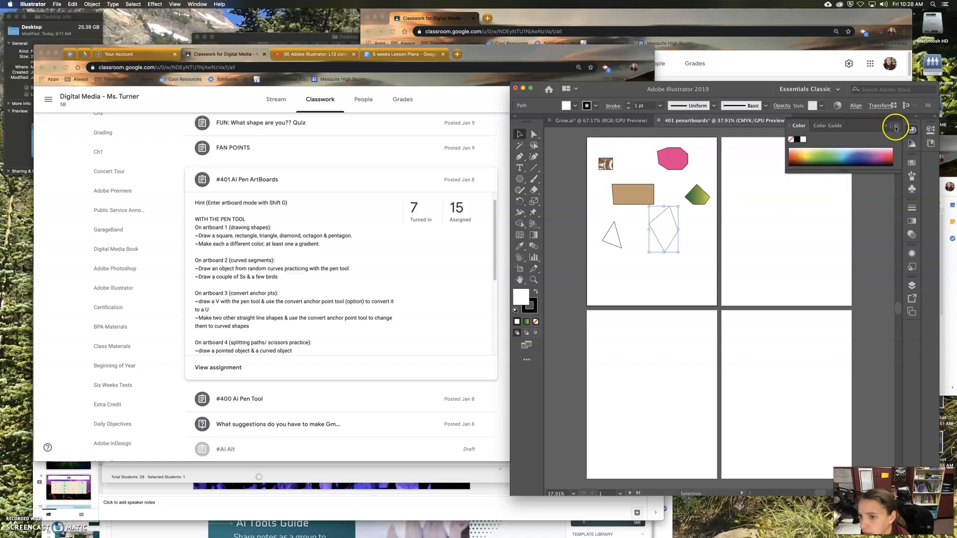
left_click(895, 126)
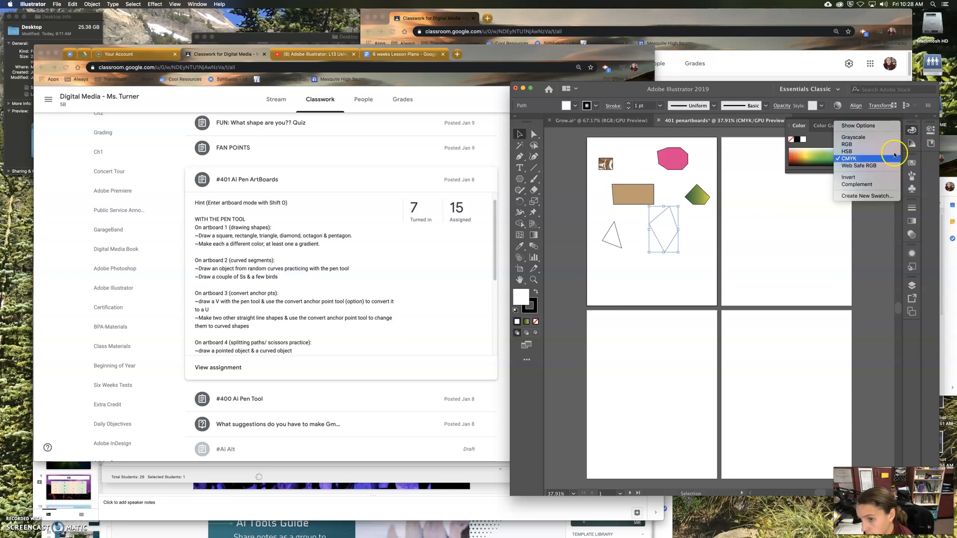
left_click(893, 144)
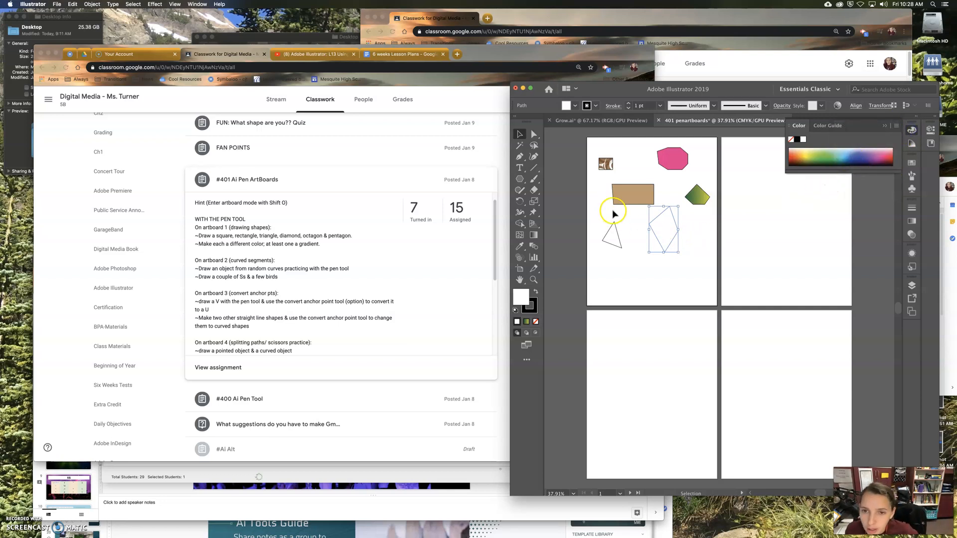
Step: Give the diamond a purple stroke, increase its stroke weight, and deselect it
left_click(595, 105)
left_click(579, 129)
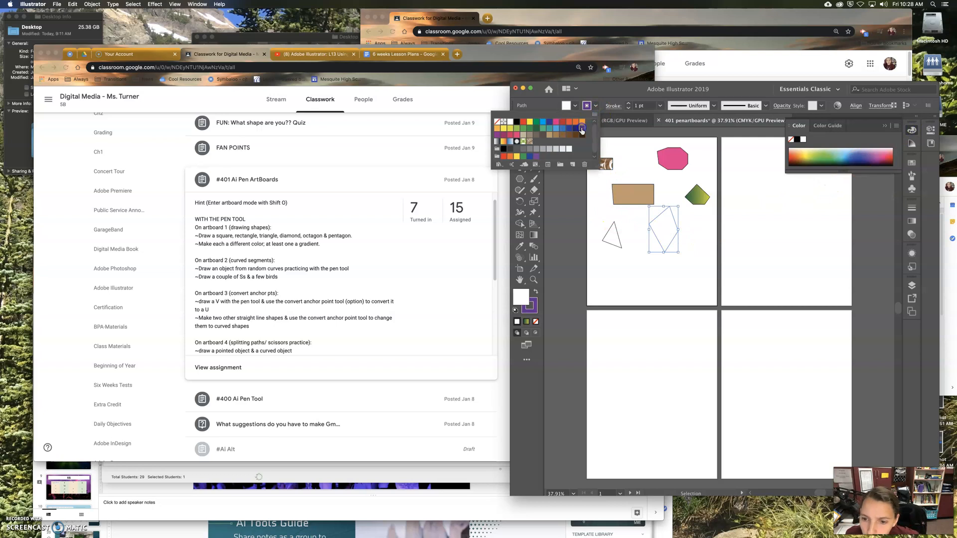
left_click(629, 104)
left_click(632, 272)
Step: Fill the triangle with a dark blue of hue 194° using the Color Picker, and deselect it
left_click(613, 247)
left_click(562, 294)
double_click(528, 296)
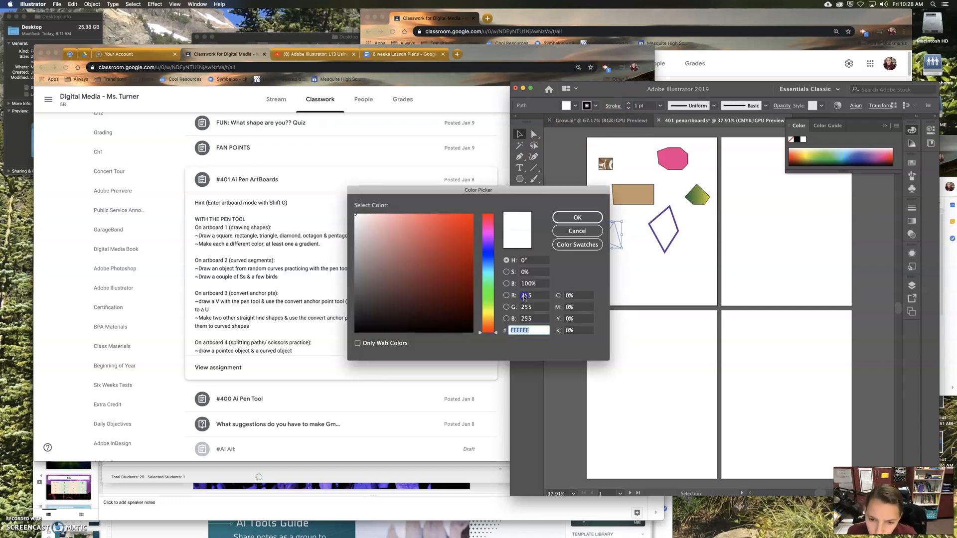
left_click(487, 269)
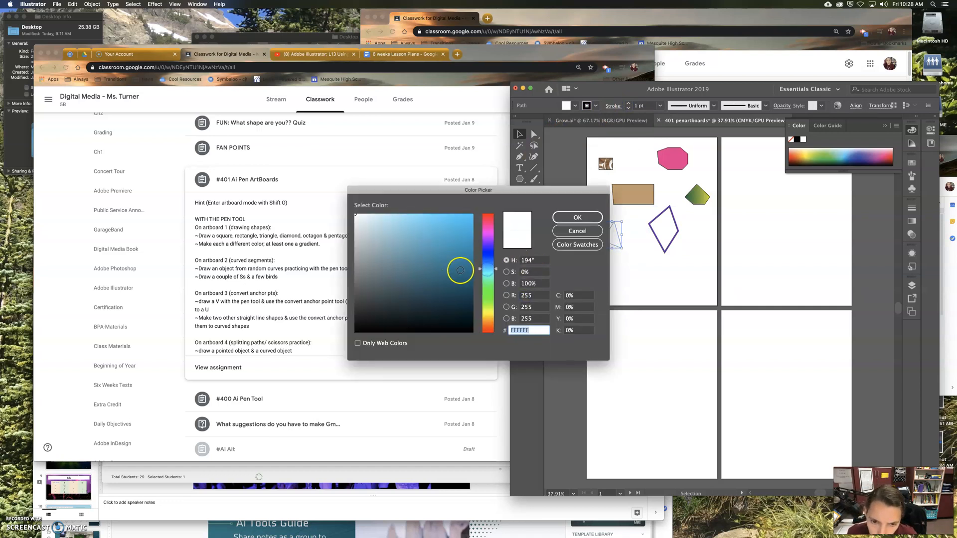
left_click(458, 270)
left_click(587, 214)
left_click(679, 291)
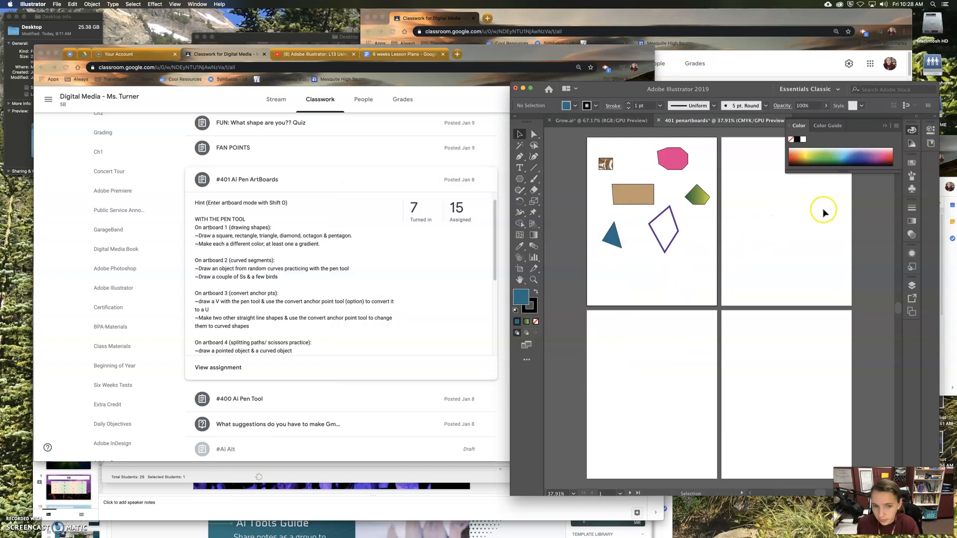
Step: Draw a small extra artboard in the empty space beside Artboard 1 and delete it
left_click(520, 269)
left_click_drag(547, 191, 571, 231)
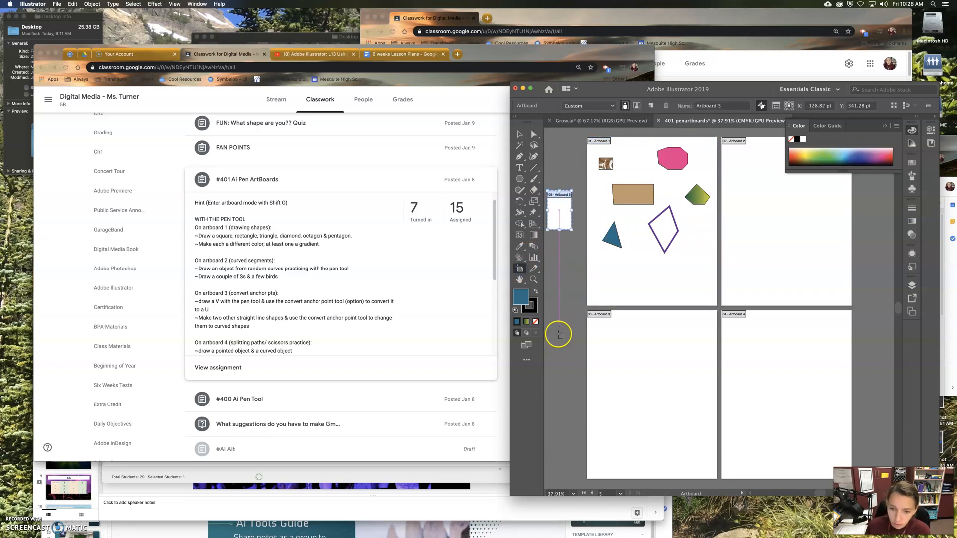
key("Escape")
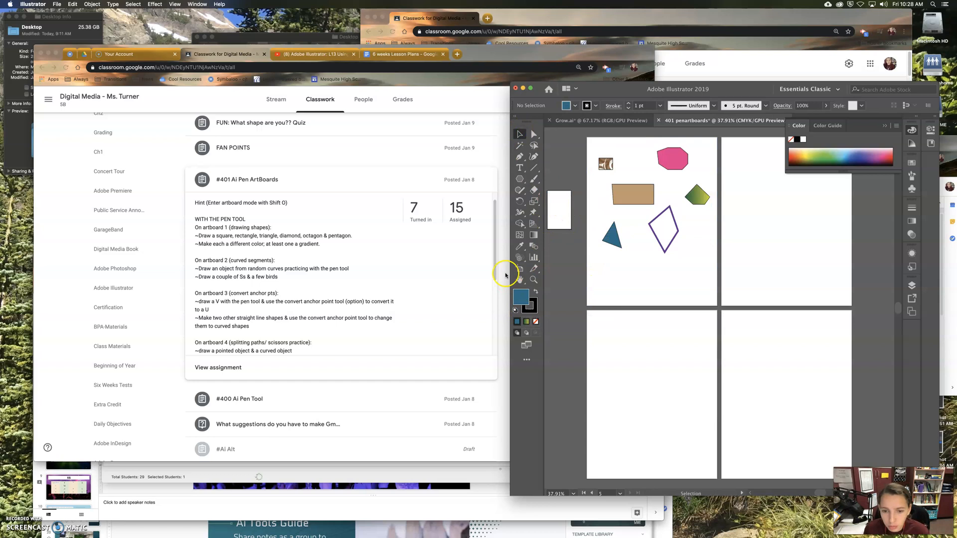
left_click(519, 268)
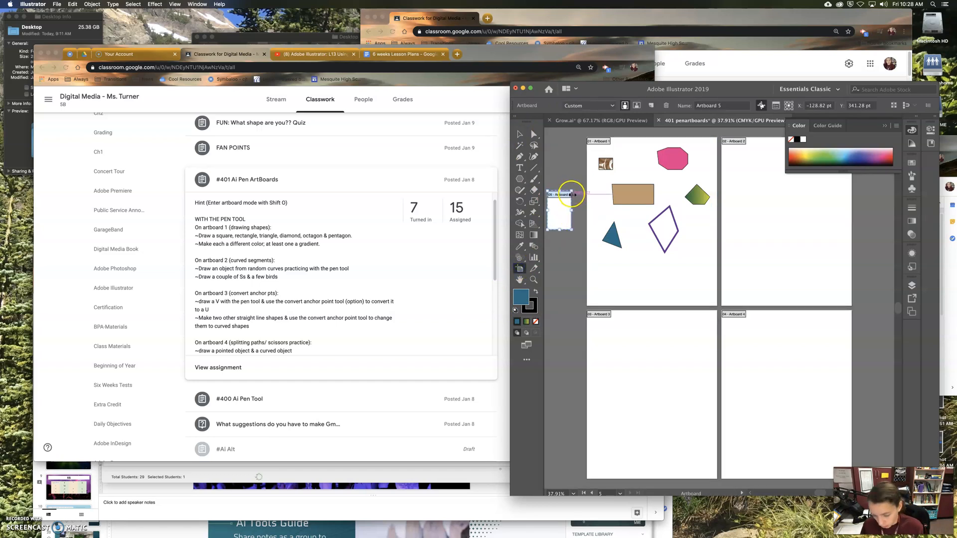
key("Delete")
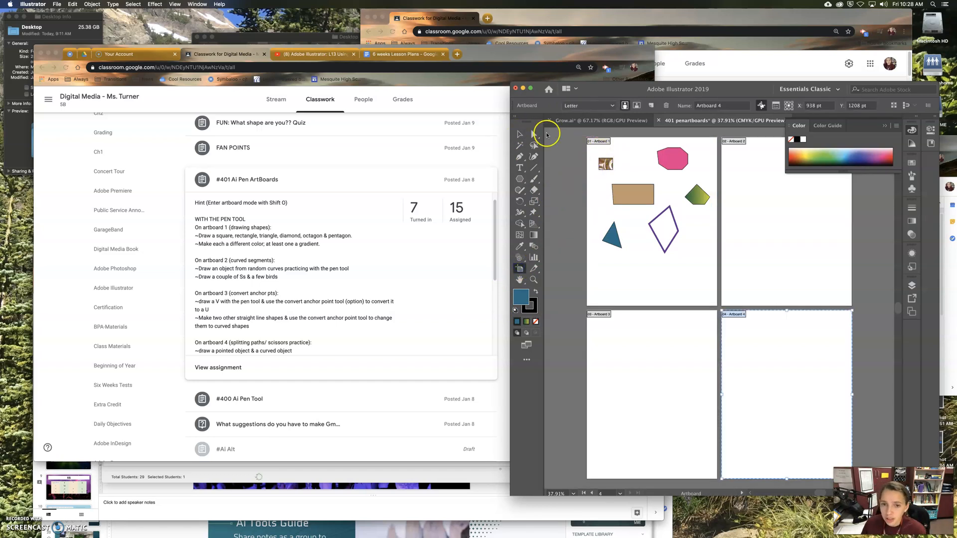
Step: Rename Artboard 1, which holds the colored shapes, as "shapes" in its properties
left_click(604, 146)
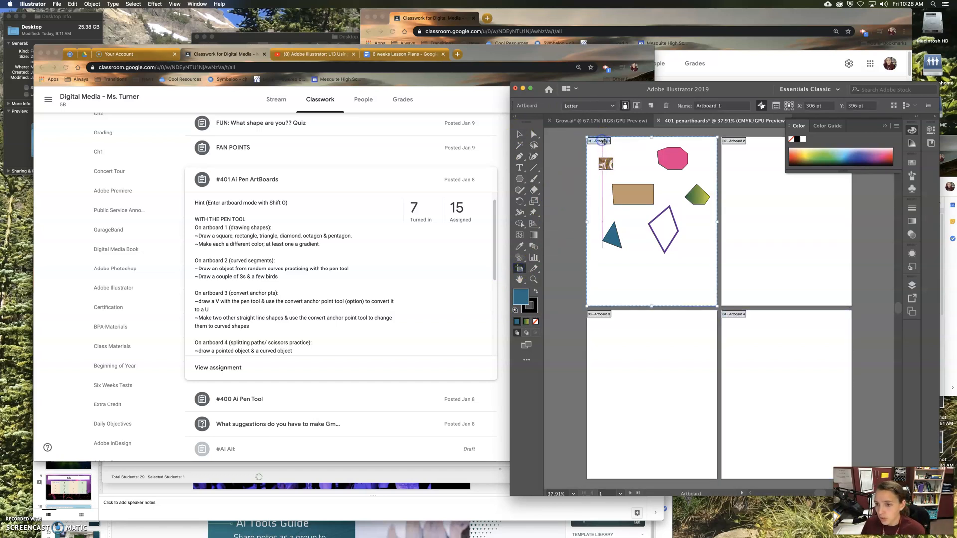
left_click(878, 122)
left_click_drag(720, 90, 510, 69)
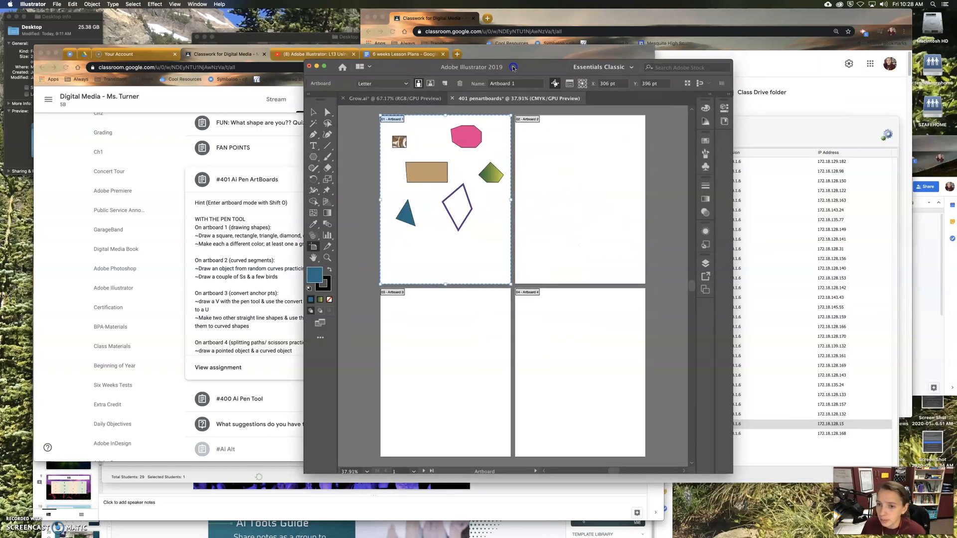
left_click(729, 96)
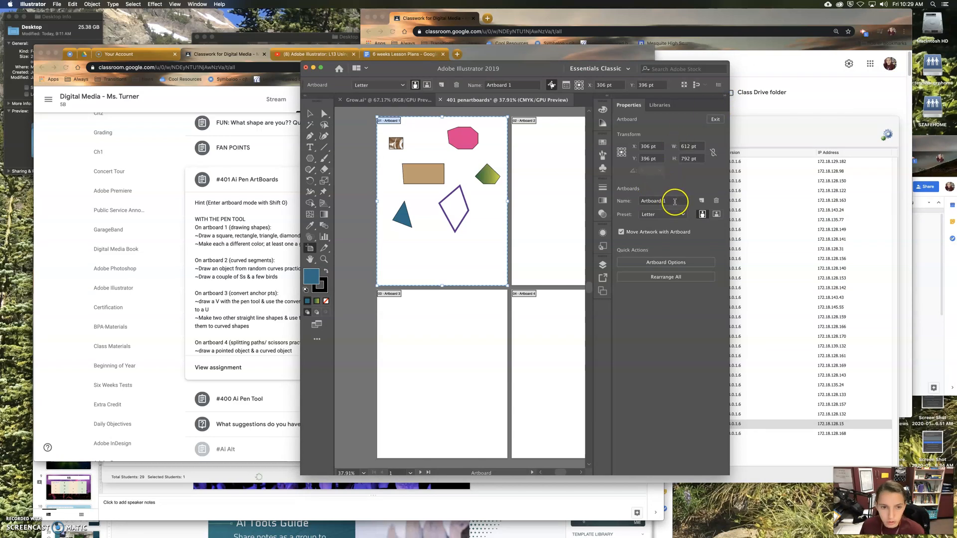
left_click(667, 201)
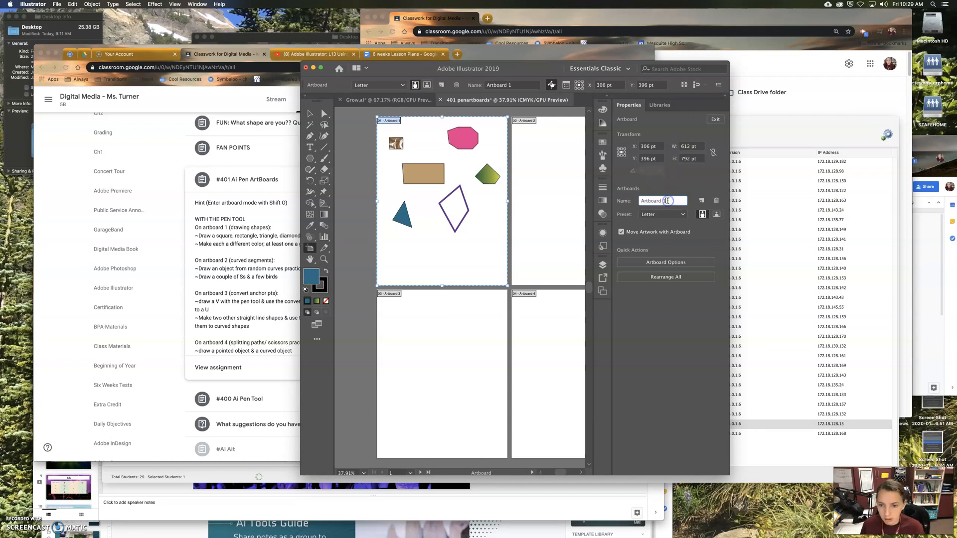
type("shape")
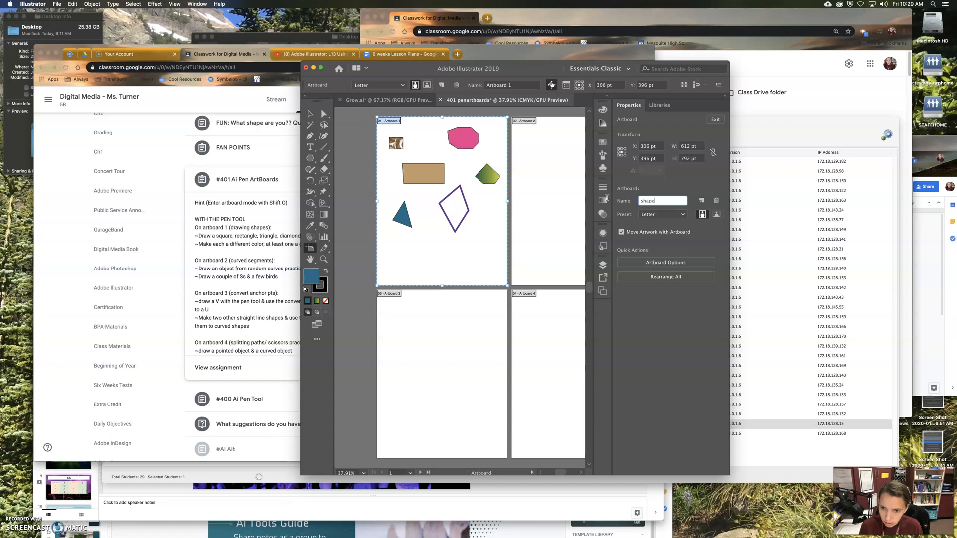
type("s")
key("Return")
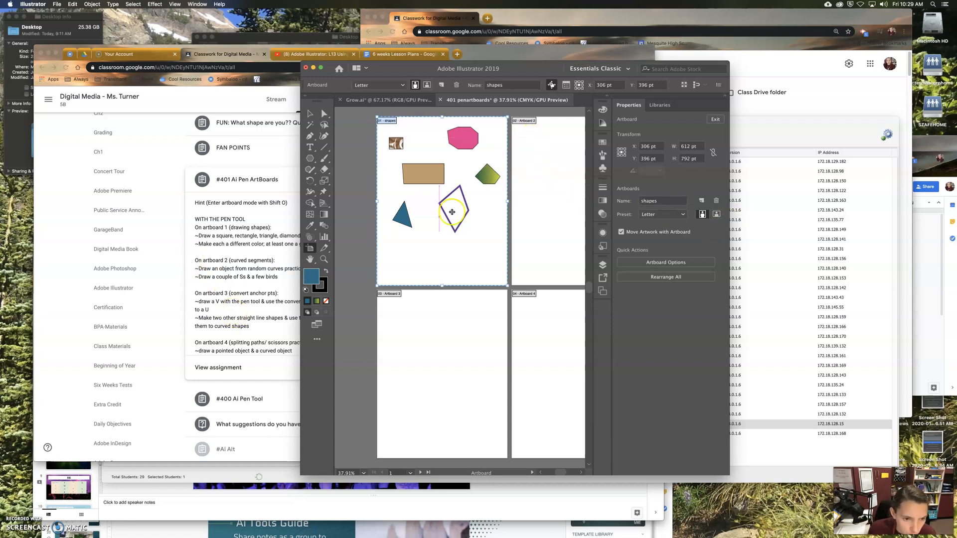
Step: Enter the name "surved segs" for Artboard 2 and select Artboard 3
left_click(521, 120)
left_click(658, 200)
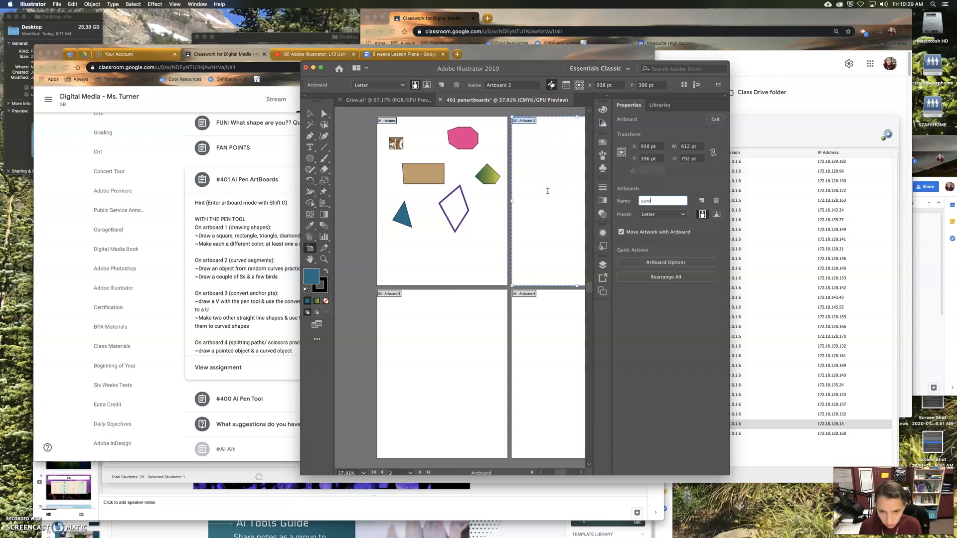
type("surved segs")
left_click(389, 294)
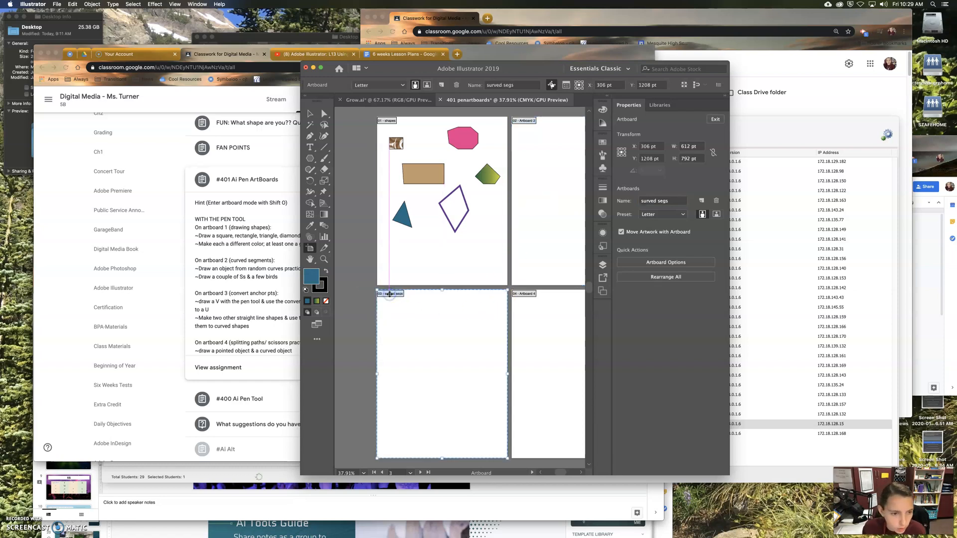
Step: Enter the name "convert anchors" for Artboard 2 and select Artboard 4
left_click(524, 120)
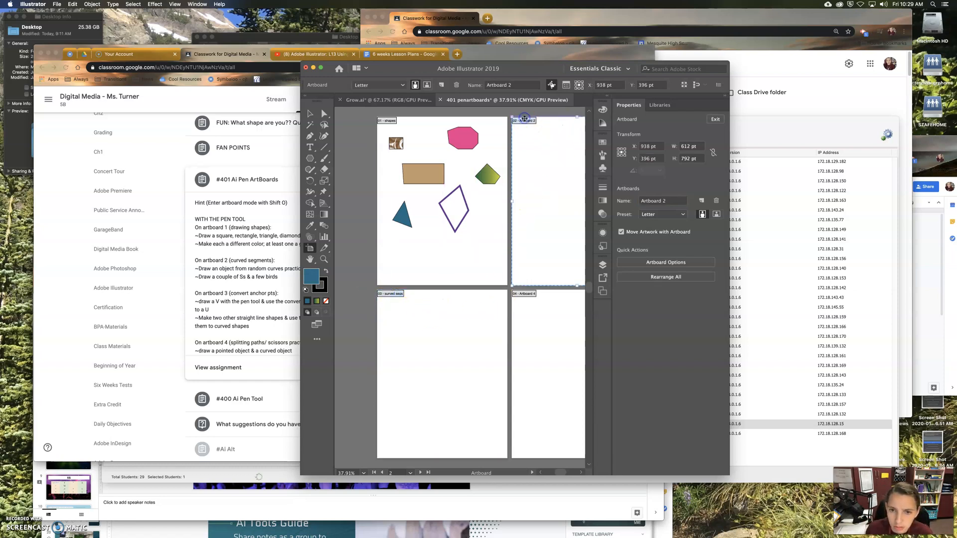
left_click(675, 200)
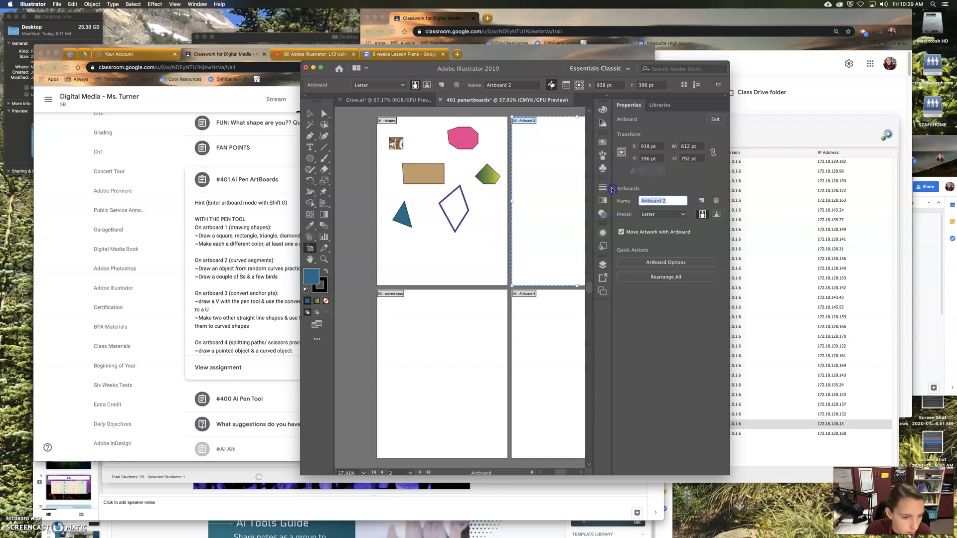
type("convert anchors")
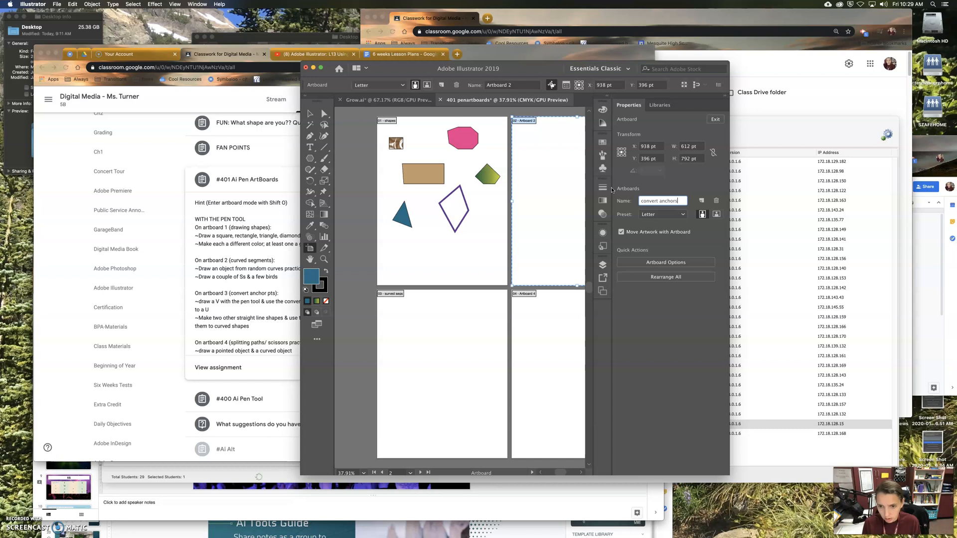
left_click(531, 294)
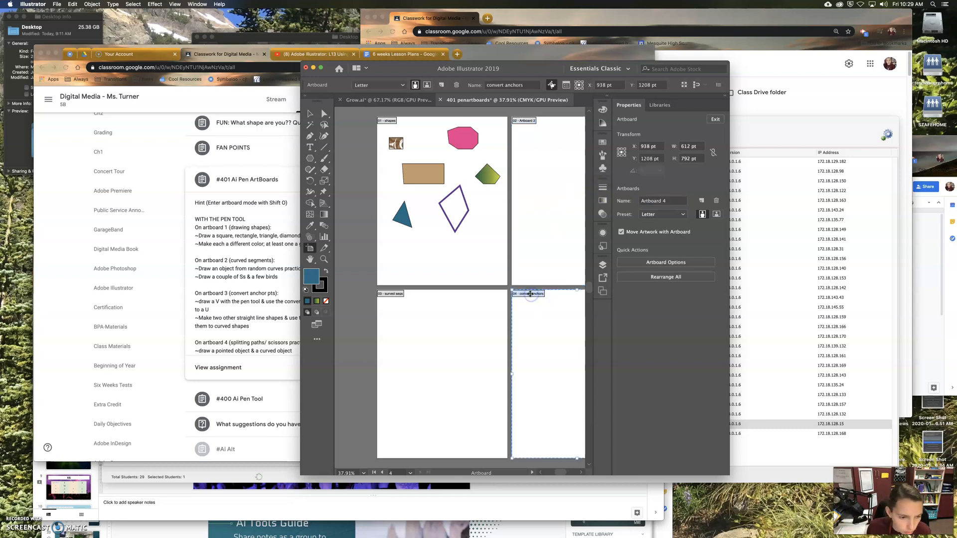
Step: Enter the name "split paths" for Artboard 4, and clear the workspace by collapsing its properties and moving the window off the assignment instructions
left_click(667, 200)
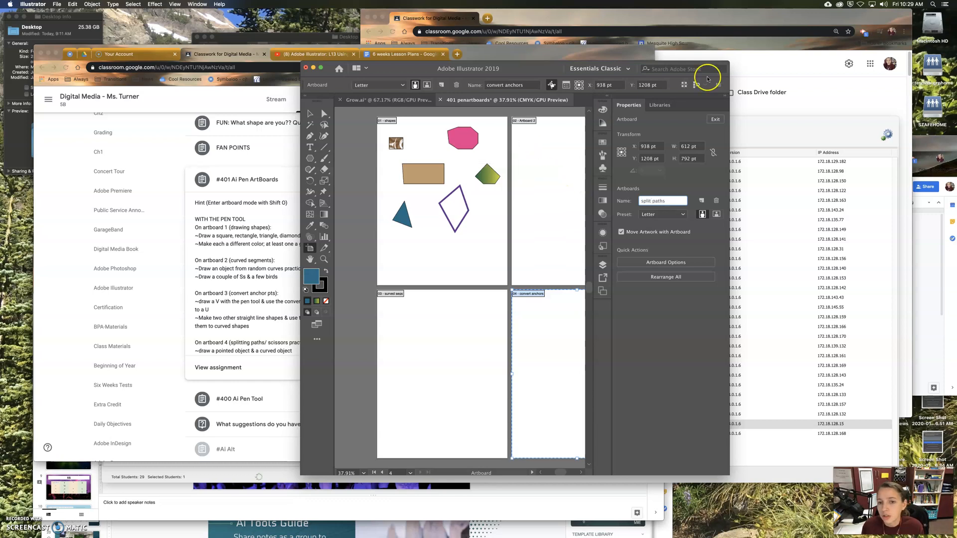
left_click(723, 95)
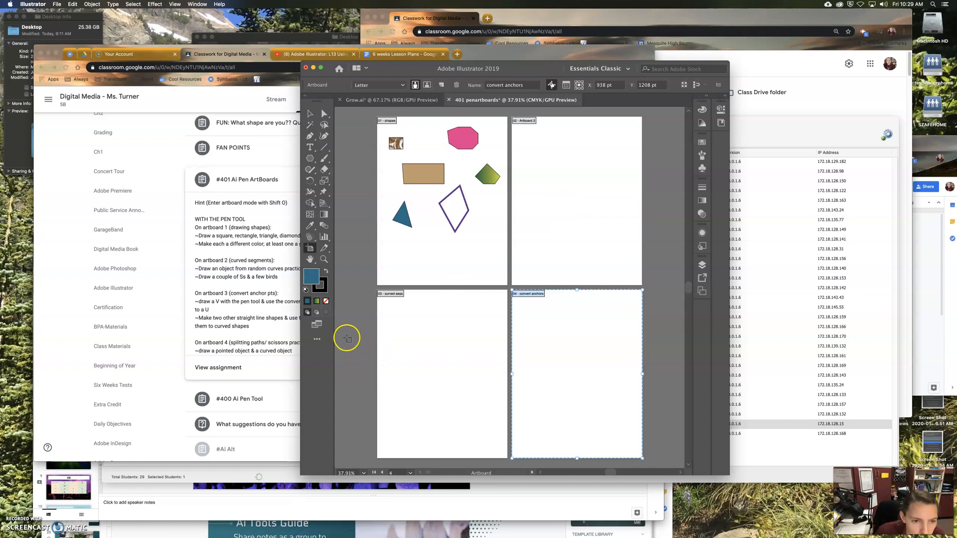
left_click_drag(400, 68, 546, 50)
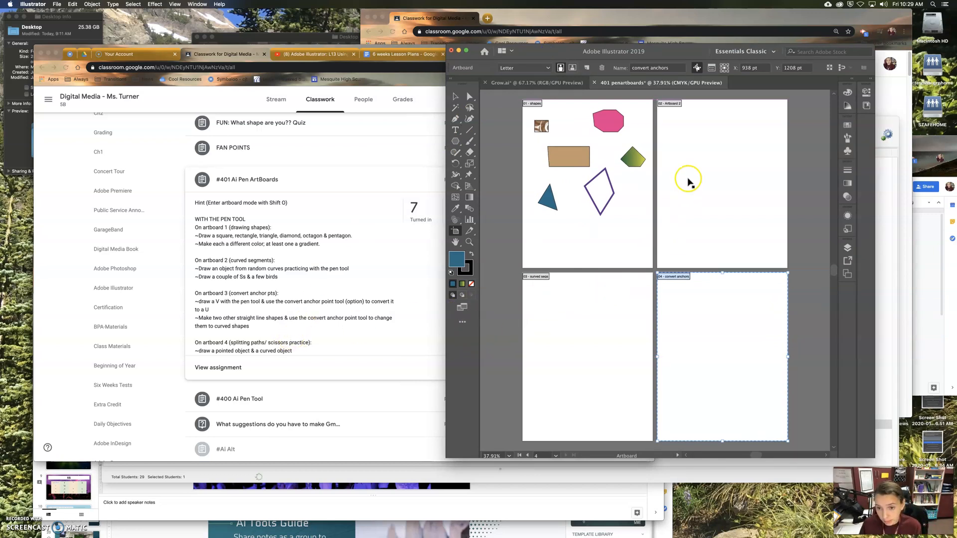
Step: Draw a blue-filled curved shape with the Pen tool near the upper edge of Artboard 3, and deselect it
left_click(555, 315)
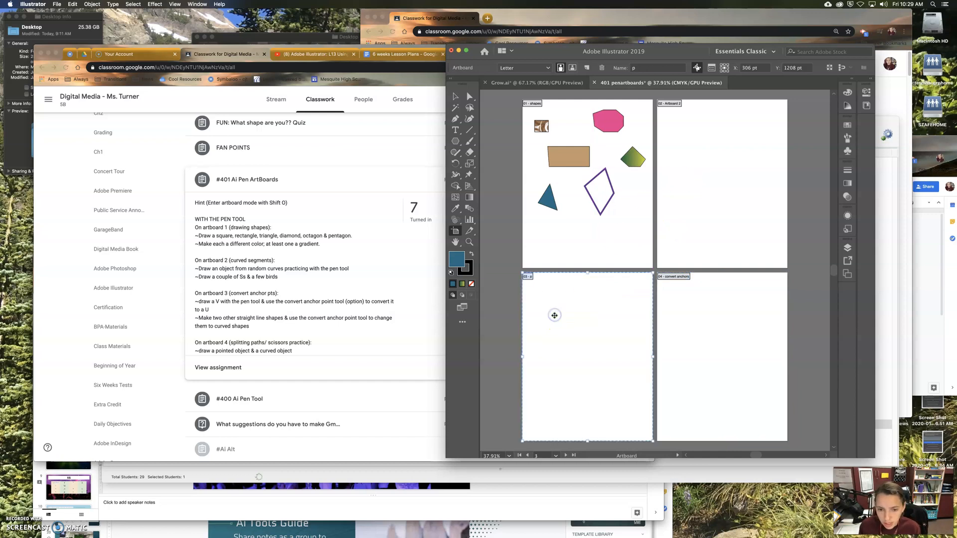
left_click(455, 119)
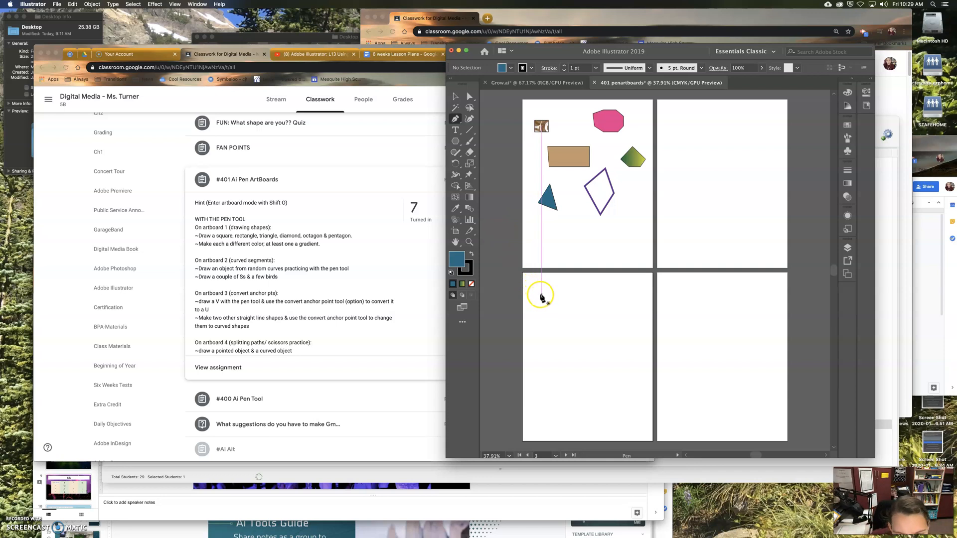
left_click_drag(546, 291, 552, 328)
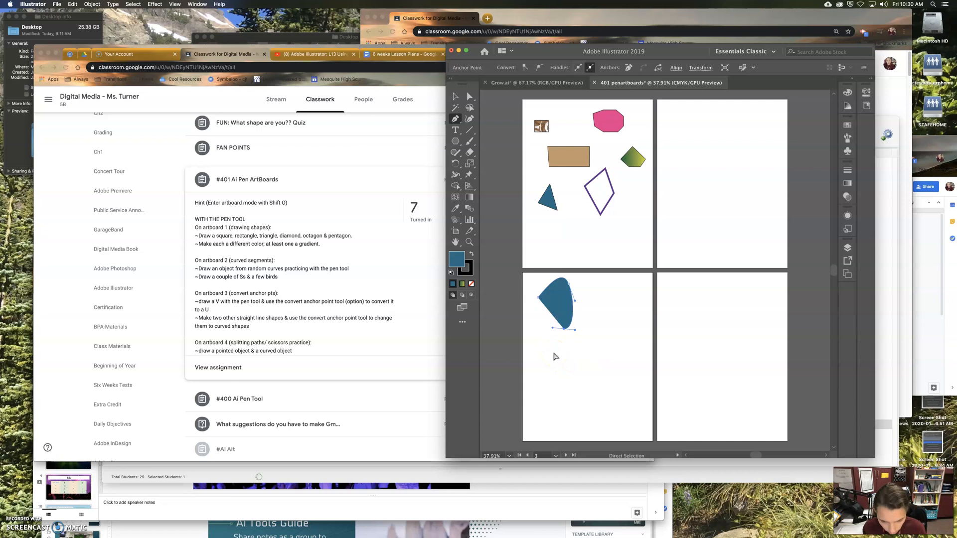
left_click(553, 354, "super")
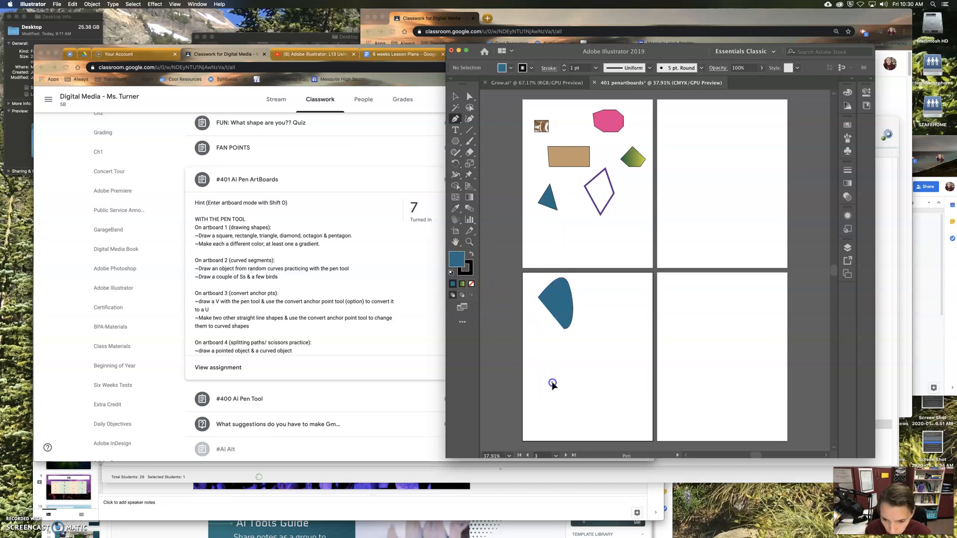
Step: Draw an open path of random curved segments with no fill below the blue shape on Artboard 3, and end the path
left_click_drag(571, 358, 575, 349)
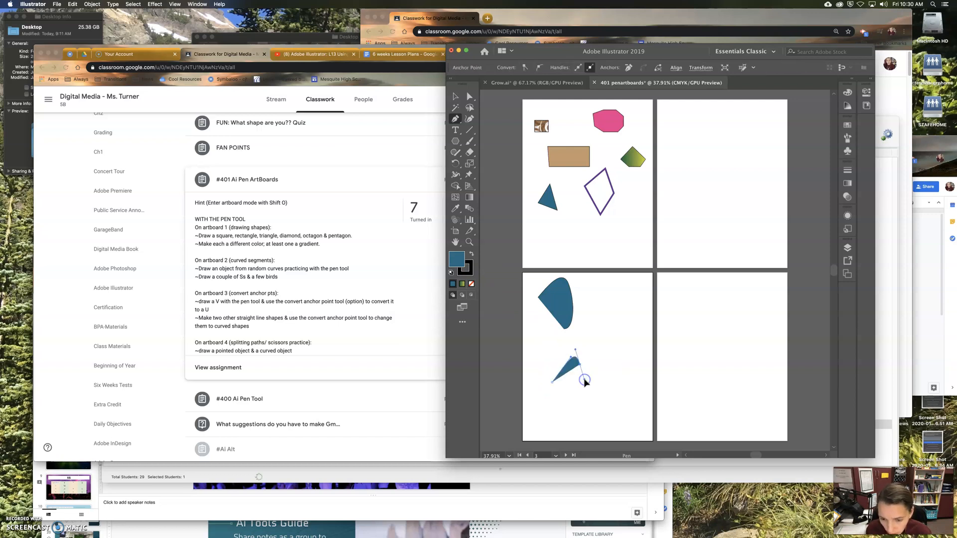
key("slash")
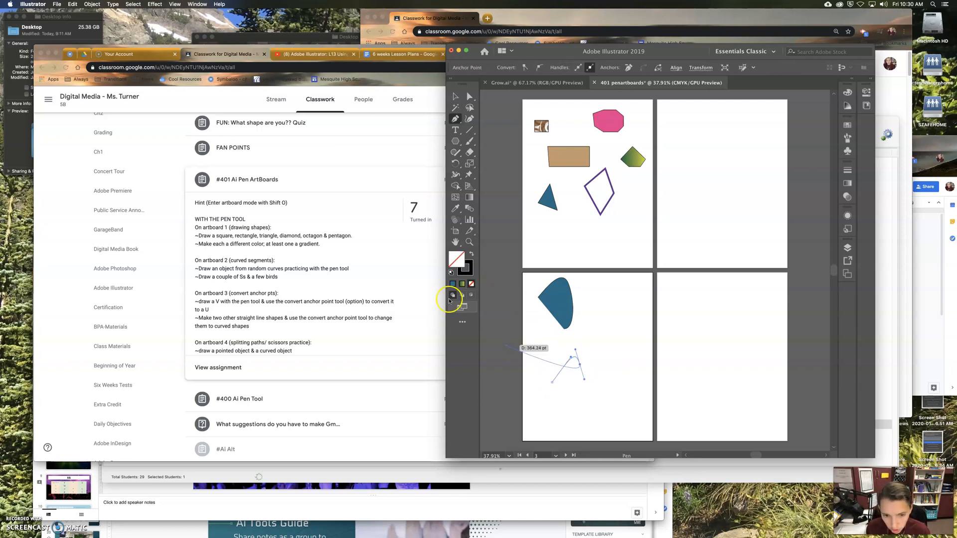
left_click_drag(577, 405, 542, 394)
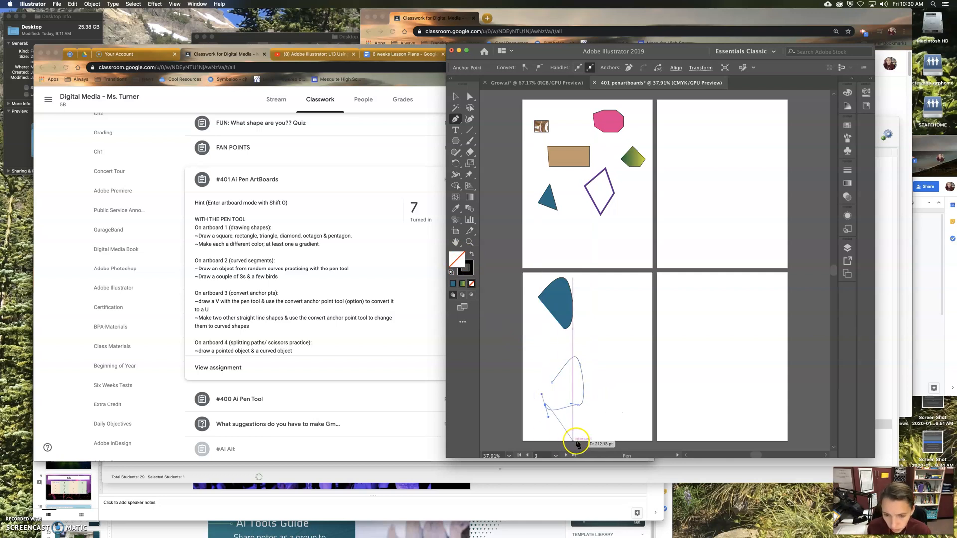
left_click(579, 426)
left_click_drag(579, 426, 580, 419)
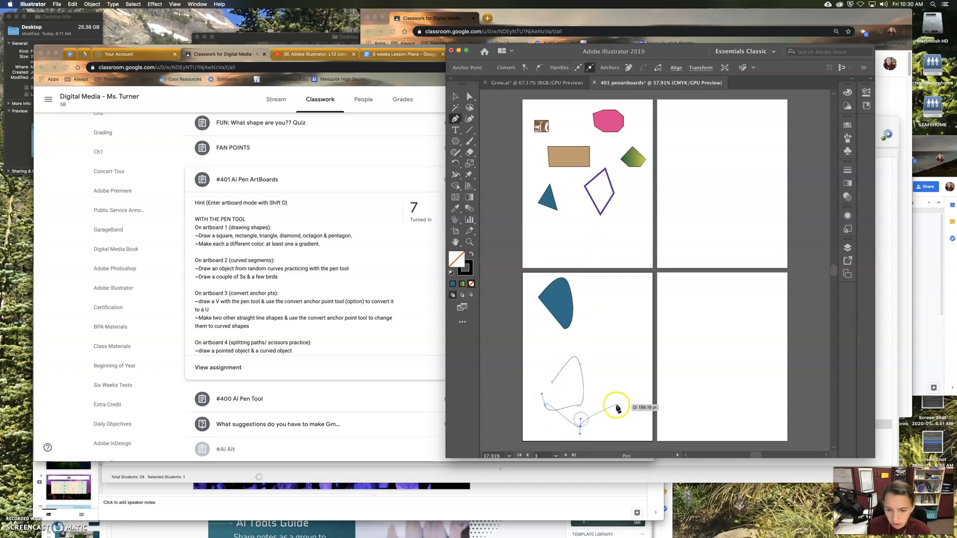
left_click(615, 407, "super")
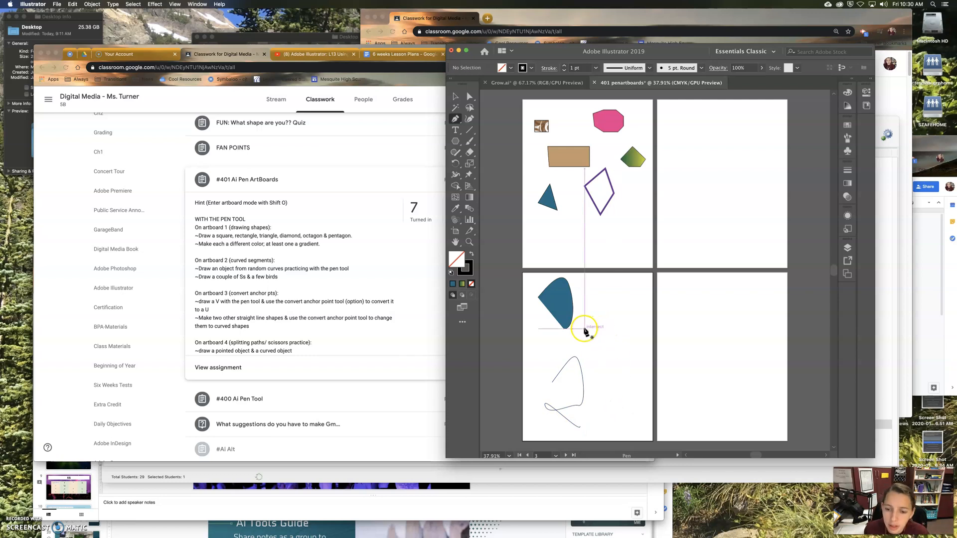